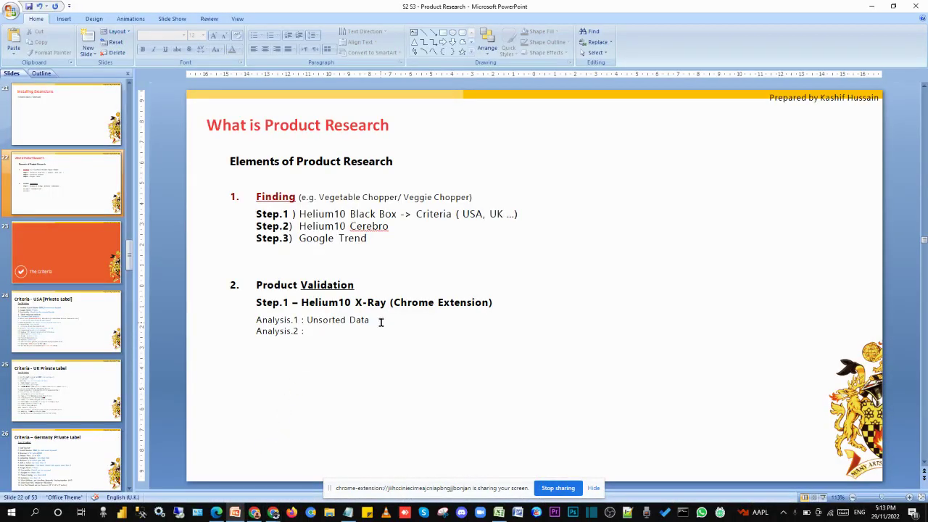
- Complete the Analysis.2 line under the Helium10 X-Ray step with "Sorted by Revenue"
{"action": "left_click", "coordinate": [351, 333]}
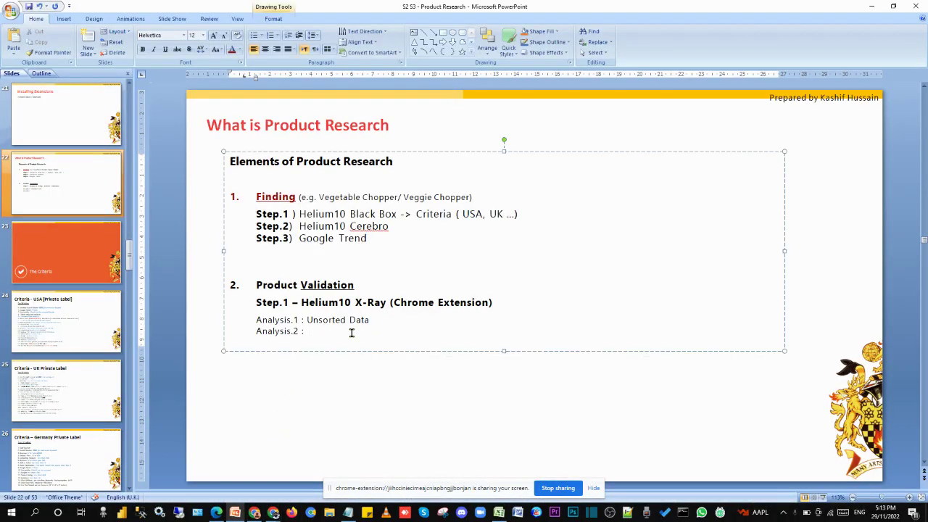
{"action": "type", "text": "Sorted by Revenue"}
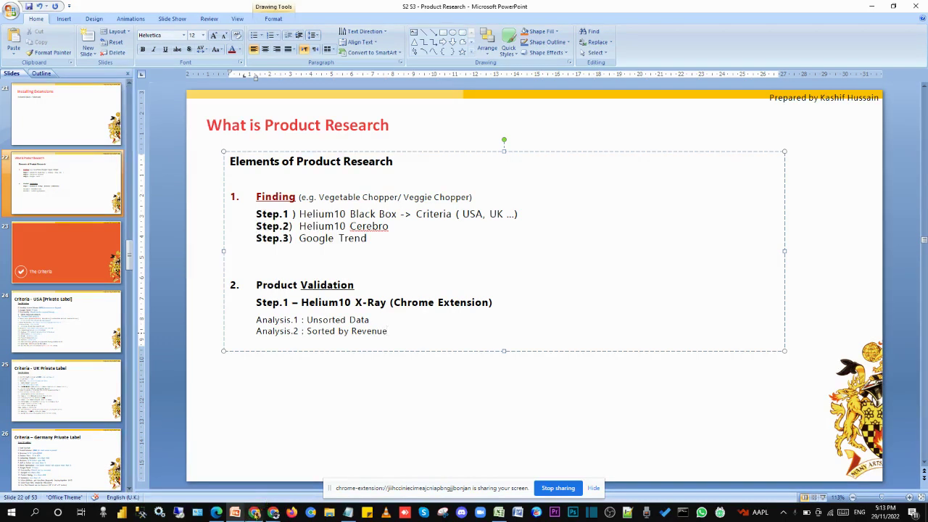
{"action": "mouse_move", "coordinate": [273, 513]}
{"action": "left_click", "coordinate": [201, 472]}
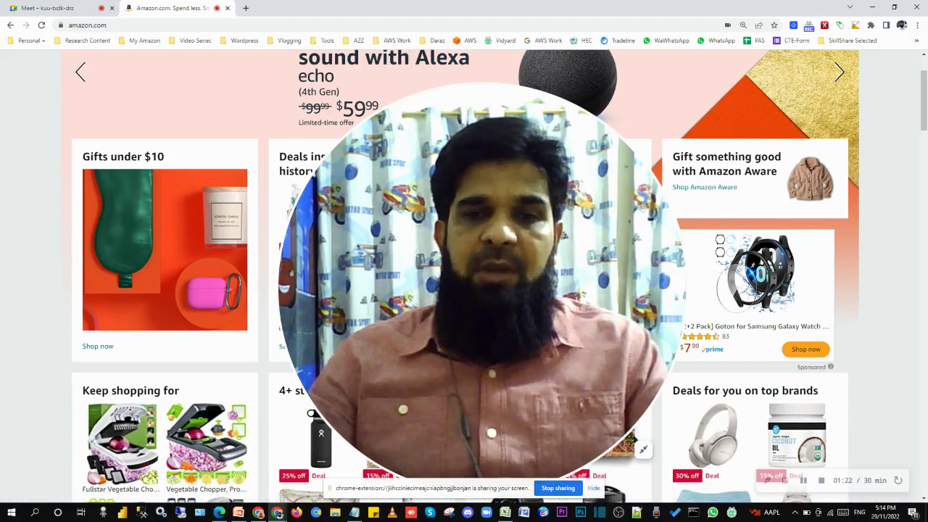
{"action": "left_click", "coordinate": [643, 450]}
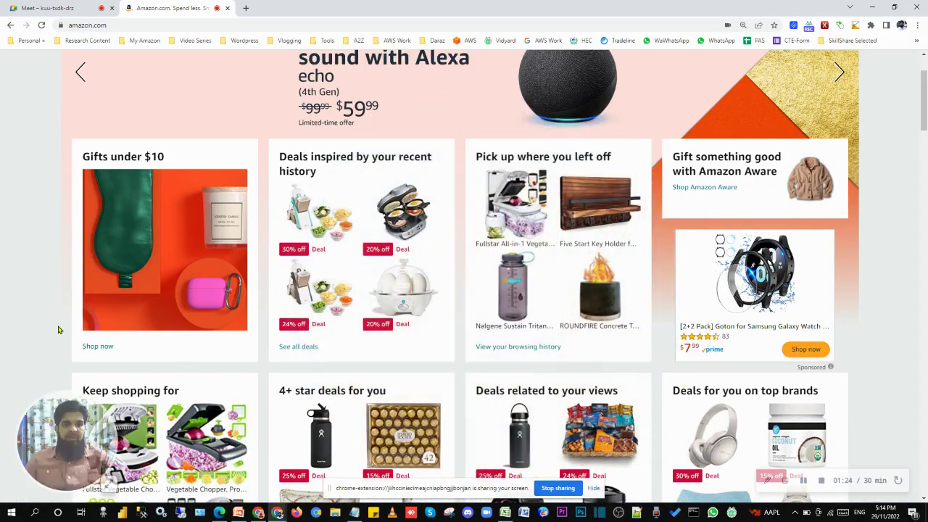
{"action": "left_click", "coordinate": [239, 512]}
{"action": "left_click", "coordinate": [350, 386]}
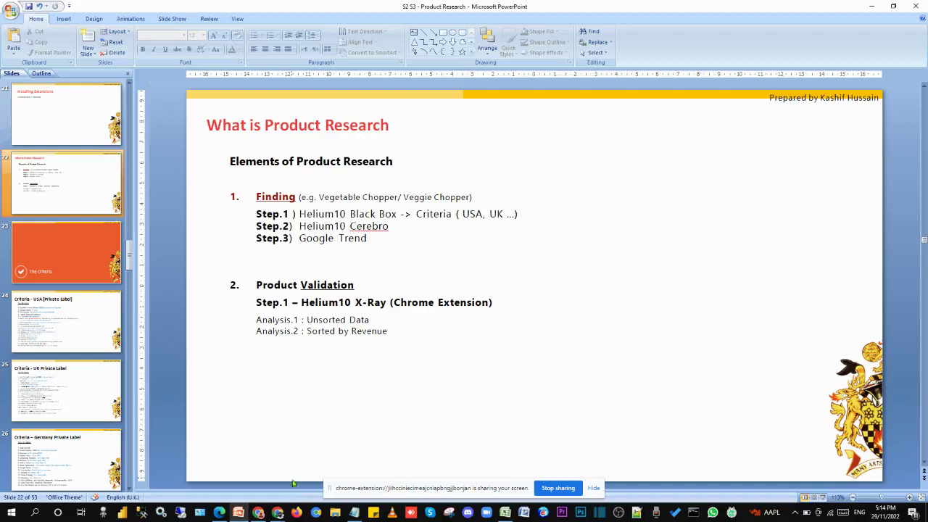
- Switch to the Chrome window with the Helium 10 Xray results for "vegetable chopper" and sort the products by revenue, highest first
{"action": "left_click", "coordinate": [258, 513]}
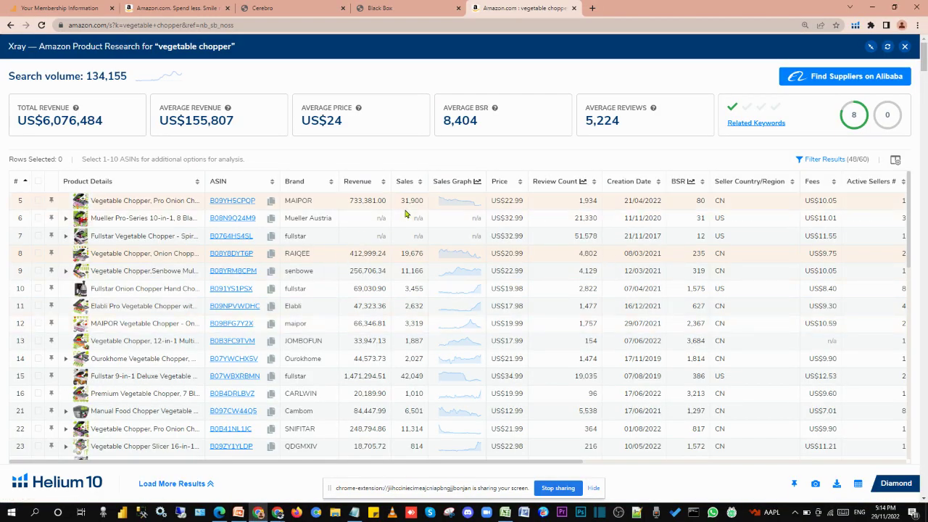
{"action": "left_click", "coordinate": [368, 182]}
{"action": "left_click", "coordinate": [368, 182]}
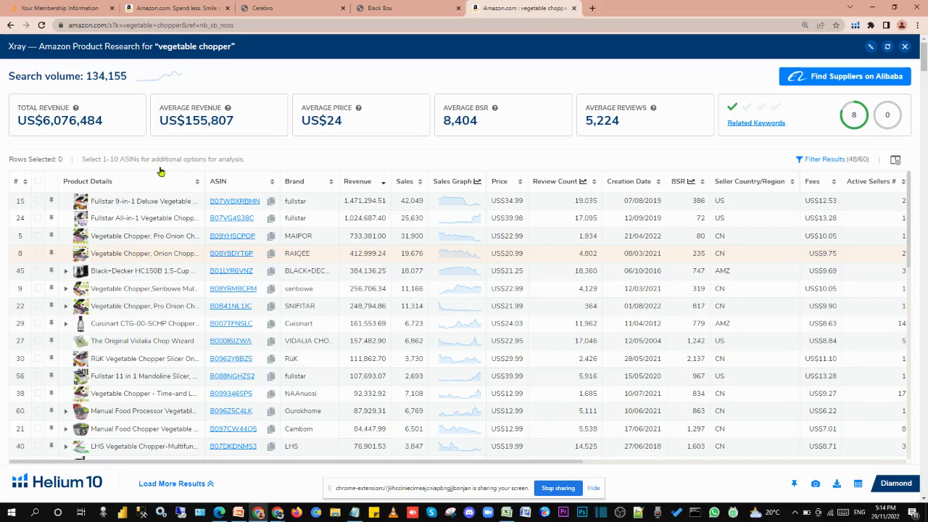
- Examine how revenue is distributed among the vegetable chopper sellers, from the top earners down to the lowest-earning listings
{"action": "scroll", "coordinate": [160, 171], "scroll_direction": "up", "scroll_amount": 5}
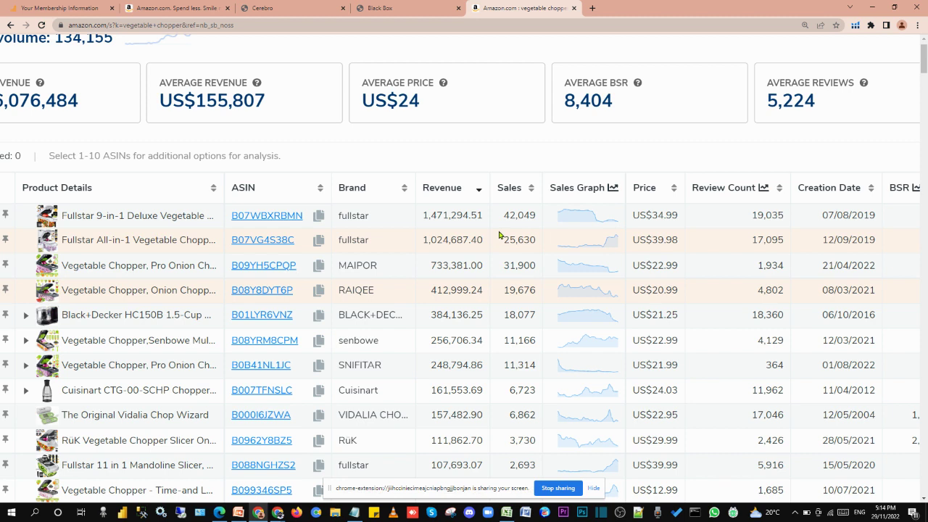
{"action": "key", "text": "ctrl+minus"}
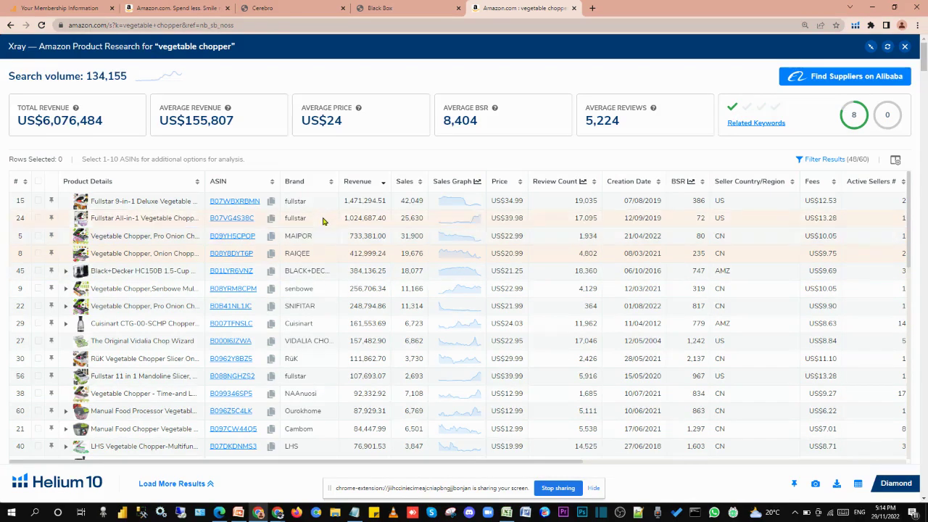
{"action": "scroll", "coordinate": [323, 221], "scroll_direction": "down", "scroll_amount": 3}
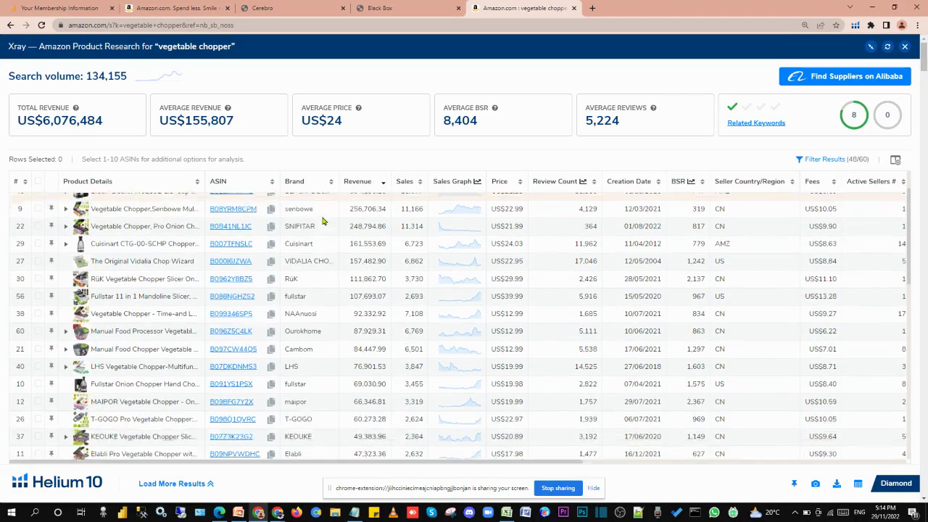
{"action": "scroll", "coordinate": [323, 221], "scroll_direction": "down", "scroll_amount": 3}
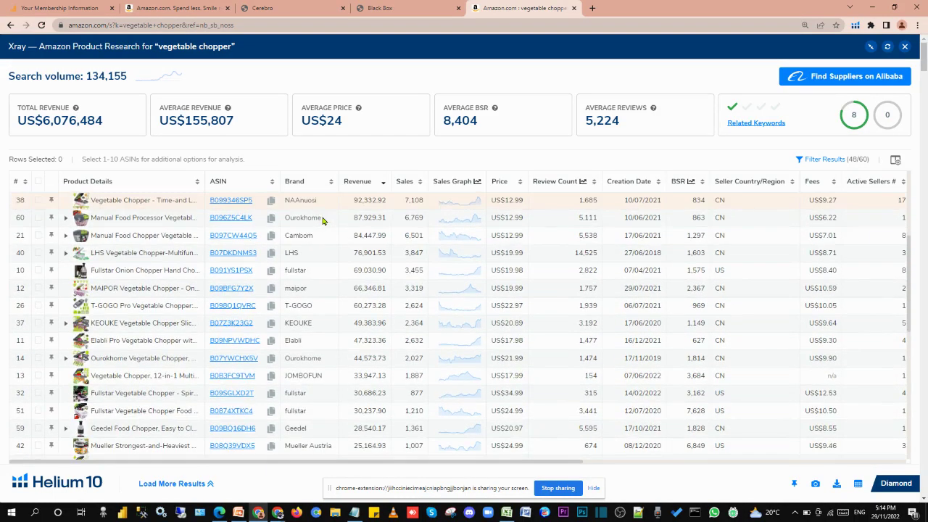
{"action": "scroll", "coordinate": [343, 287], "scroll_direction": "down", "scroll_amount": 3}
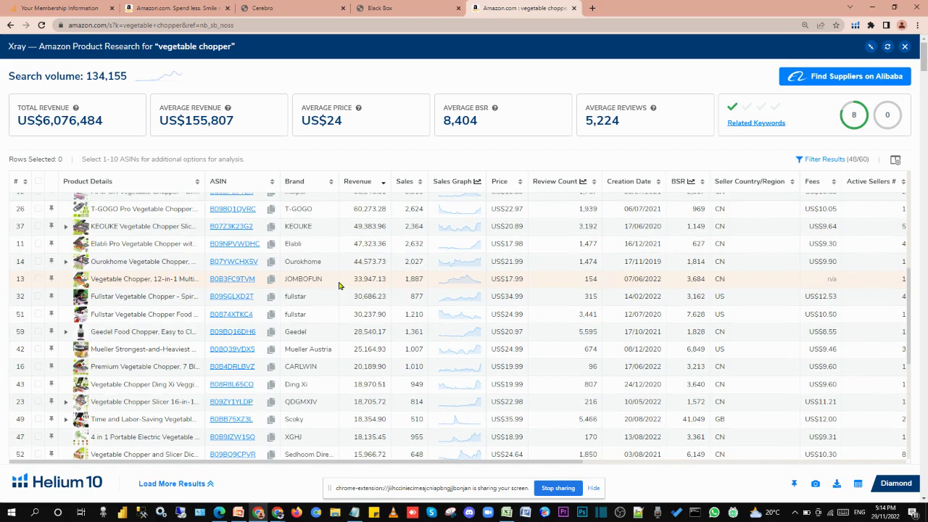
{"action": "scroll", "coordinate": [338, 285], "scroll_direction": "up", "scroll_amount": 3}
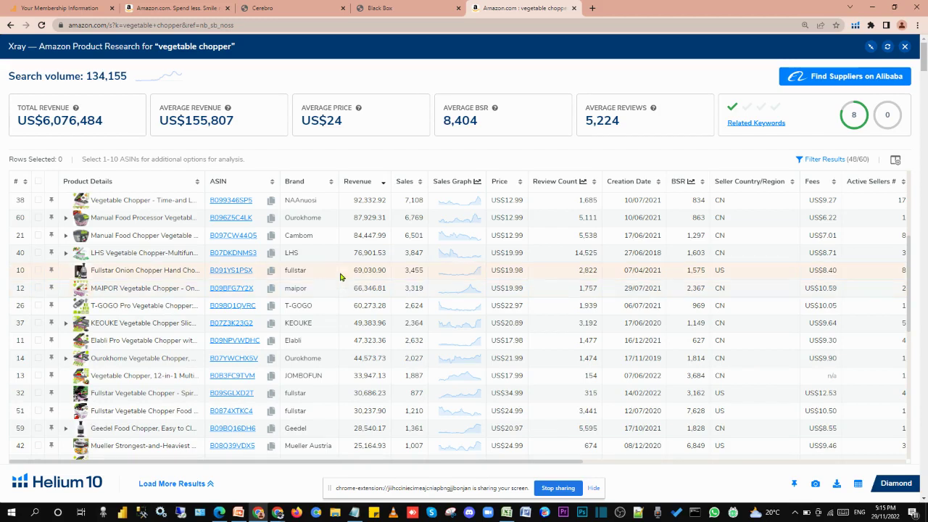
{"action": "scroll", "coordinate": [362, 328], "scroll_direction": "up", "scroll_amount": 5}
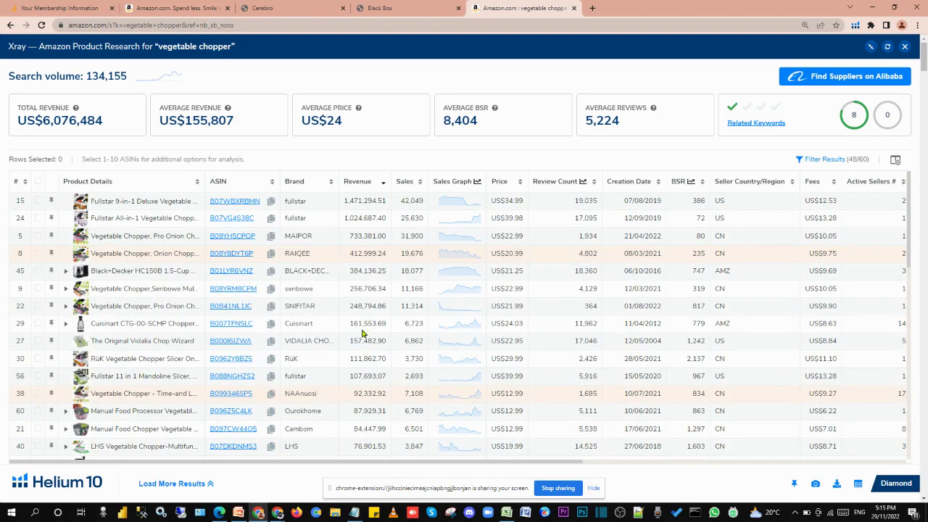
{"action": "scroll", "coordinate": [362, 332], "scroll_direction": "down", "scroll_amount": 2}
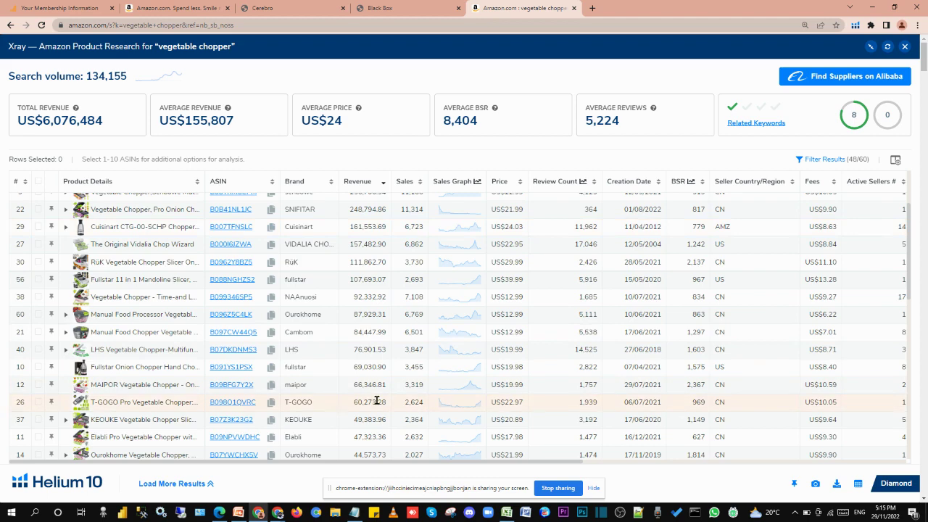
{"action": "scroll", "coordinate": [371, 376], "scroll_direction": "down", "scroll_amount": 3}
{"action": "scroll", "coordinate": [377, 404], "scroll_direction": "down", "scroll_amount": 6}
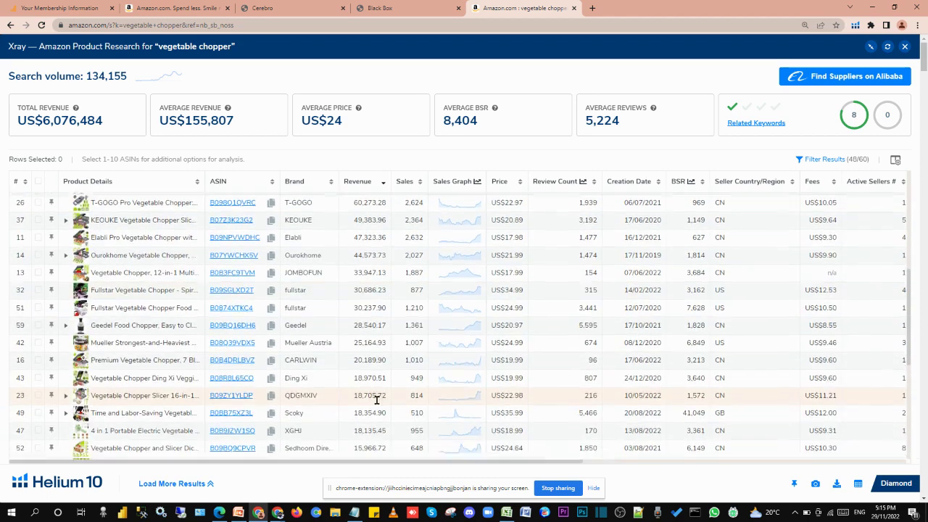
{"action": "scroll", "coordinate": [377, 404], "scroll_direction": "up", "scroll_amount": 10}
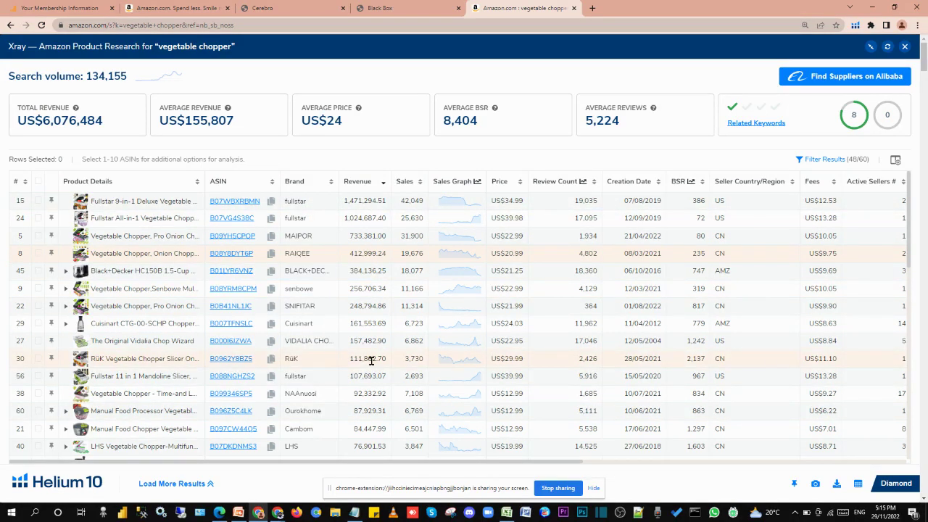
{"action": "scroll", "coordinate": [372, 360], "scroll_direction": "down", "scroll_amount": 3}
{"action": "scroll", "coordinate": [373, 364], "scroll_direction": "down", "scroll_amount": 5}
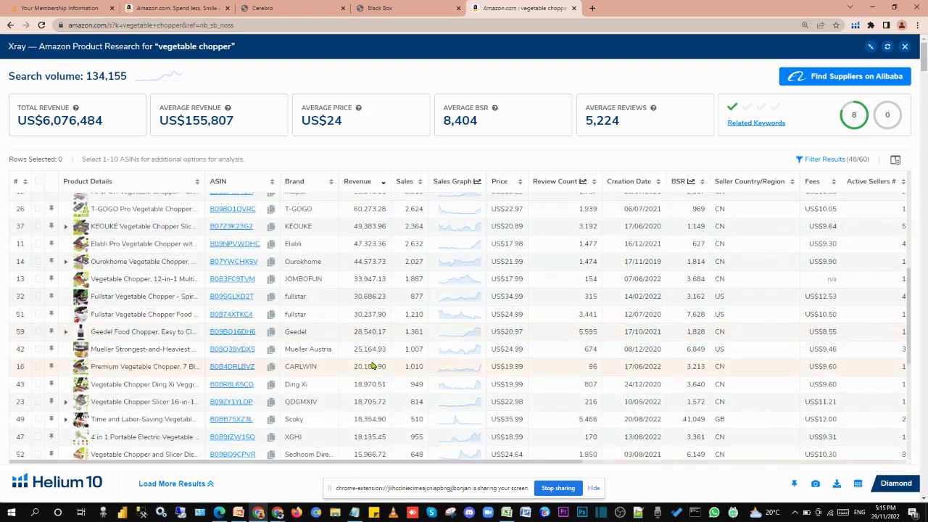
{"action": "scroll", "coordinate": [371, 360], "scroll_direction": "up", "scroll_amount": 4}
{"action": "scroll", "coordinate": [371, 361], "scroll_direction": "up", "scroll_amount": 5}
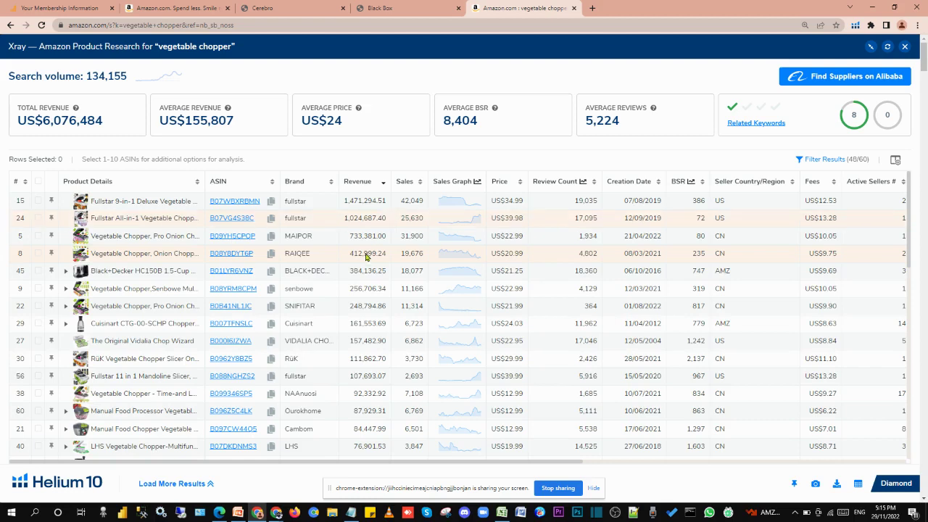
- Compare the products' review counts with their revenue across the revenue-sorted vegetable chopper listings
{"action": "scroll", "coordinate": [359, 323], "scroll_direction": "down", "scroll_amount": 3}
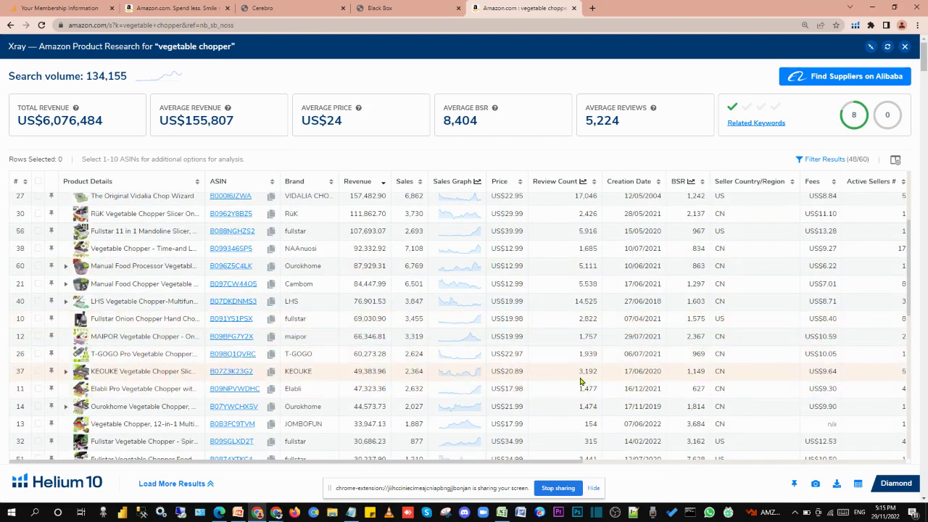
{"action": "scroll", "coordinate": [580, 382], "scroll_direction": "down", "scroll_amount": 1}
{"action": "scroll", "coordinate": [580, 382], "scroll_direction": "up", "scroll_amount": 4}
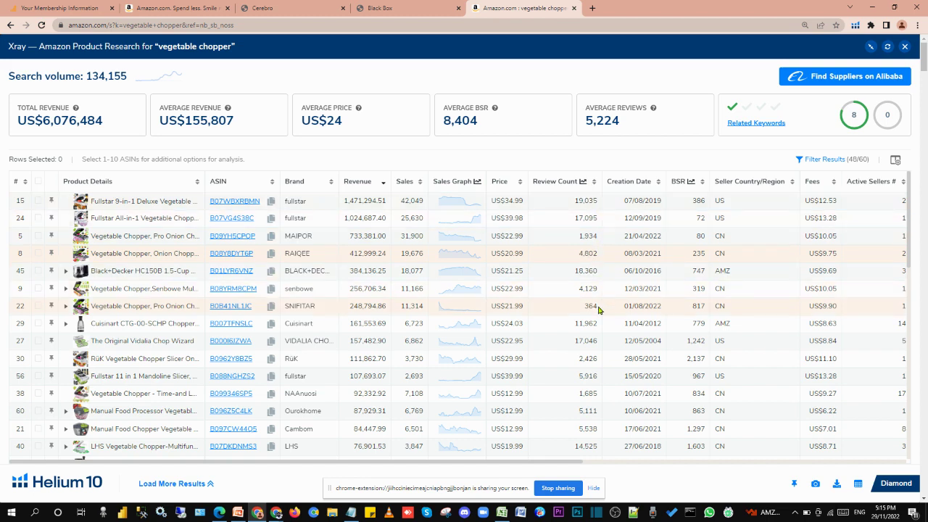
{"action": "scroll", "coordinate": [598, 309], "scroll_direction": "down", "scroll_amount": 1}
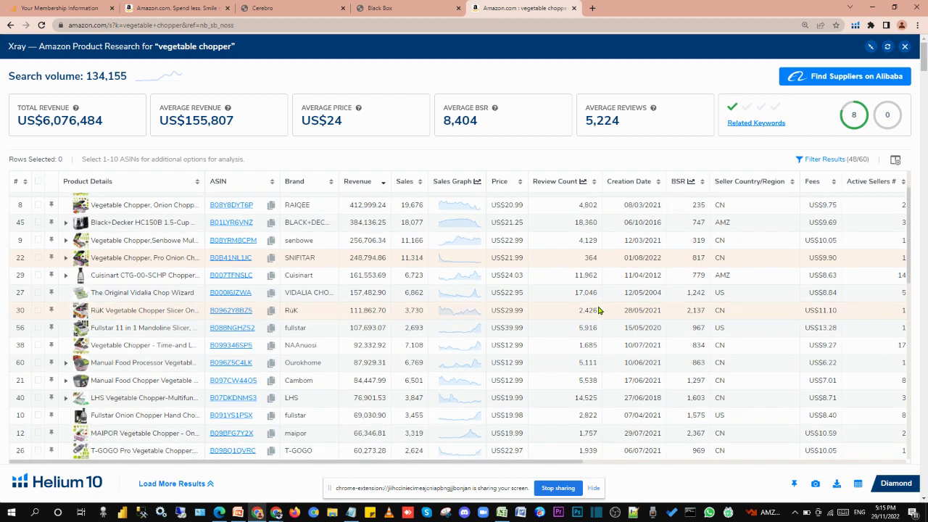
{"action": "scroll", "coordinate": [599, 310], "scroll_direction": "down", "scroll_amount": 4}
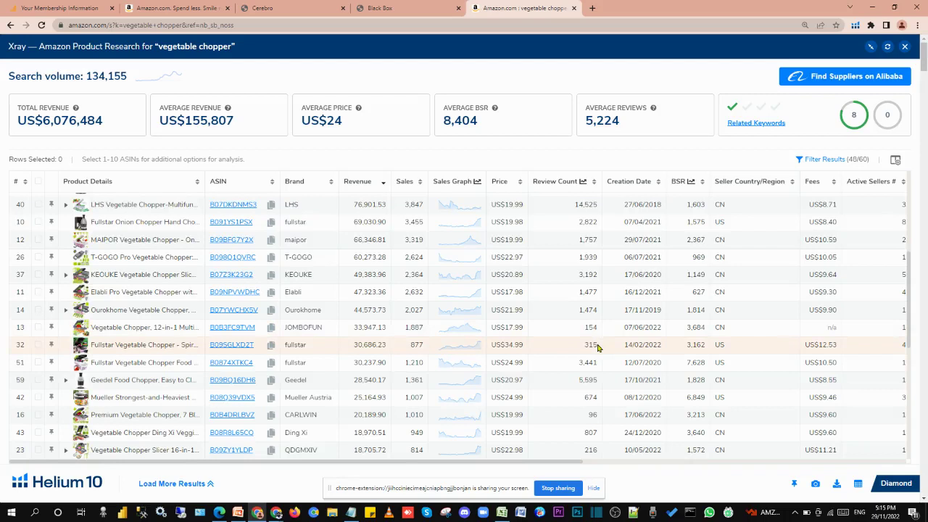
{"action": "scroll", "coordinate": [599, 348], "scroll_direction": "down", "scroll_amount": 1}
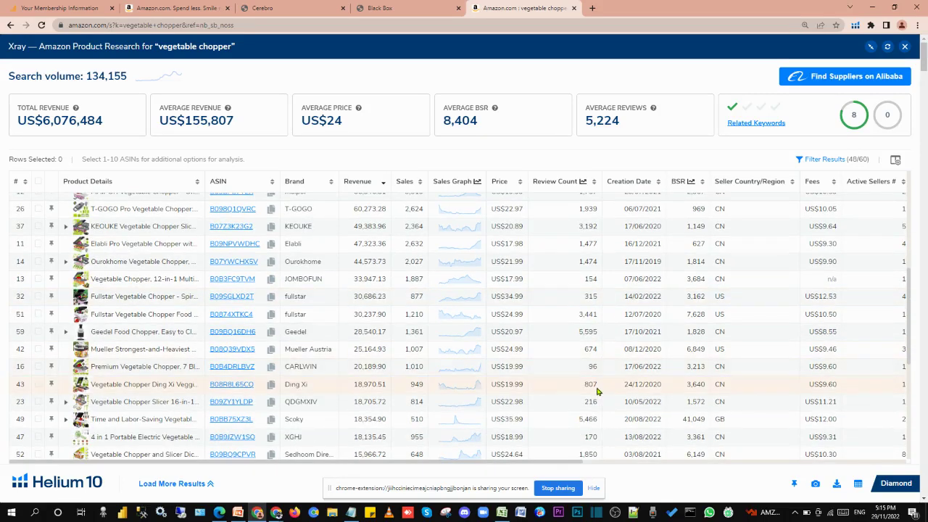
{"action": "scroll", "coordinate": [496, 343], "scroll_direction": "up", "scroll_amount": 8}
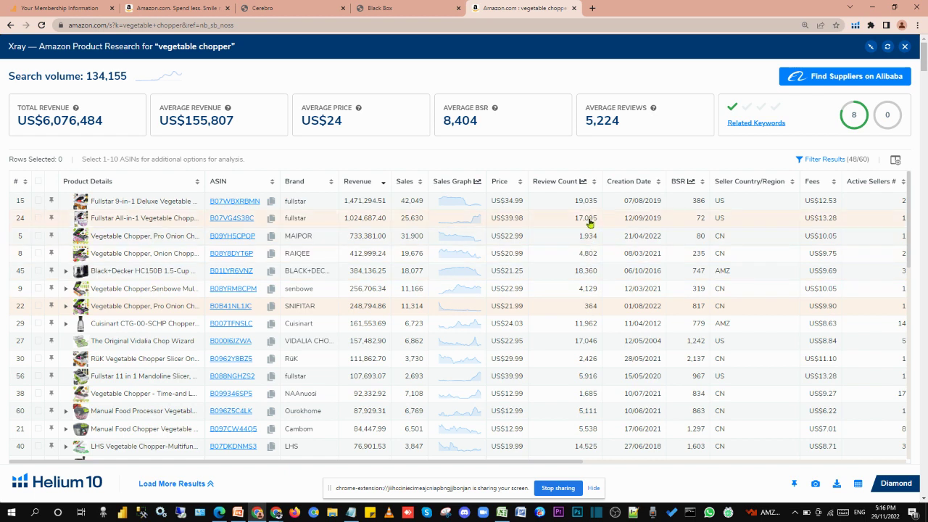
{"action": "scroll", "coordinate": [375, 247], "scroll_direction": "down", "scroll_amount": 5}
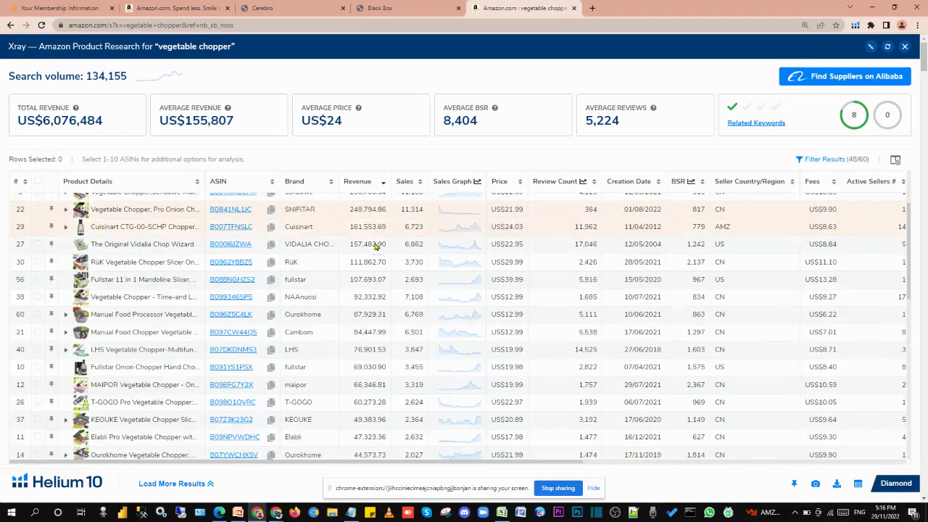
{"action": "scroll", "coordinate": [375, 247], "scroll_direction": "up", "scroll_amount": 5}
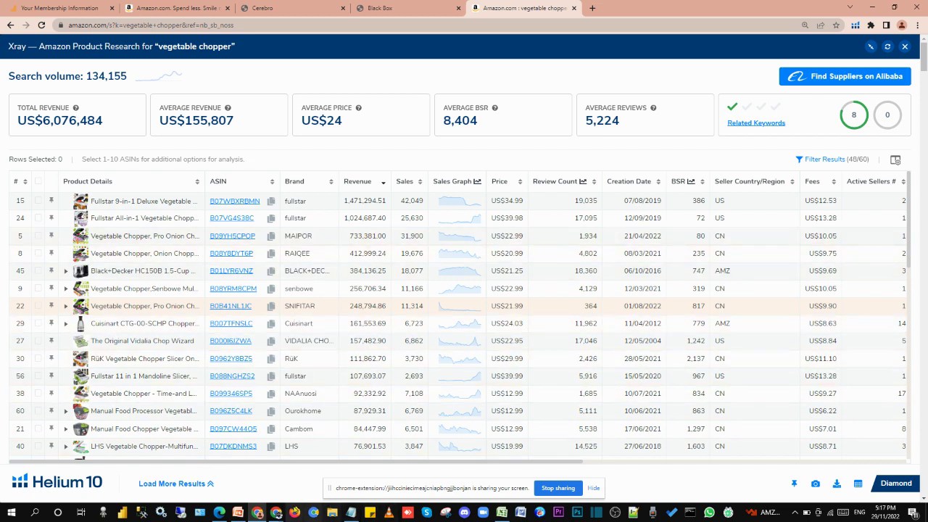
- Switch to PowerPoint and add an indented line reading "Analysis.3 : Sorted by Reviews" below the Analysis.2 line, reusing its label
{"action": "left_click", "coordinate": [237, 512]}
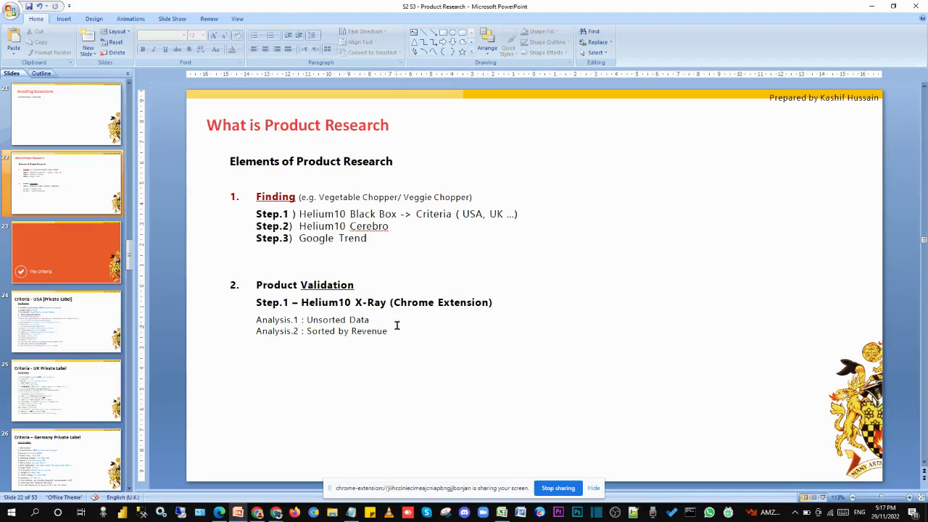
{"action": "left_click_drag", "start_coordinate": [255, 330], "coordinate": [299, 331]}
{"action": "key", "text": "ctrl+c"}
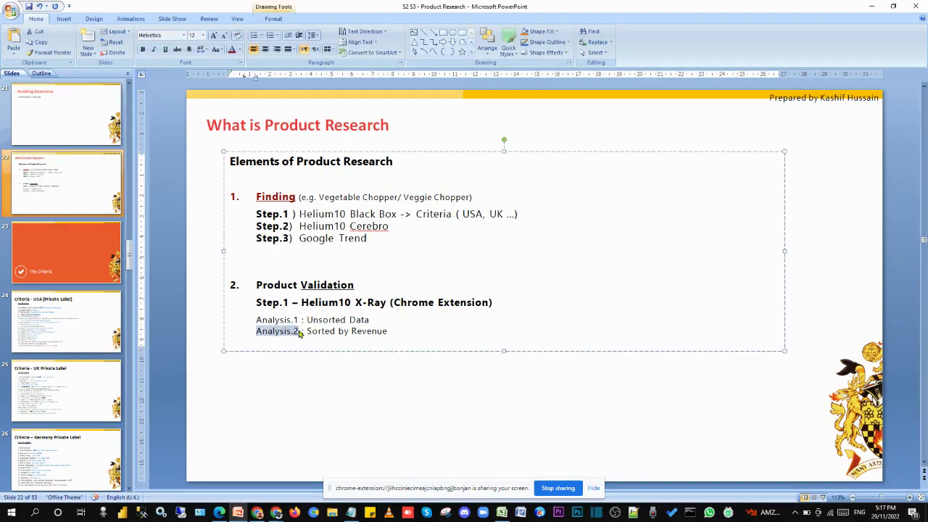
{"action": "left_click", "coordinate": [388, 331]}
{"action": "key", "text": "Return"}
{"action": "key", "text": "ctrl+v"}
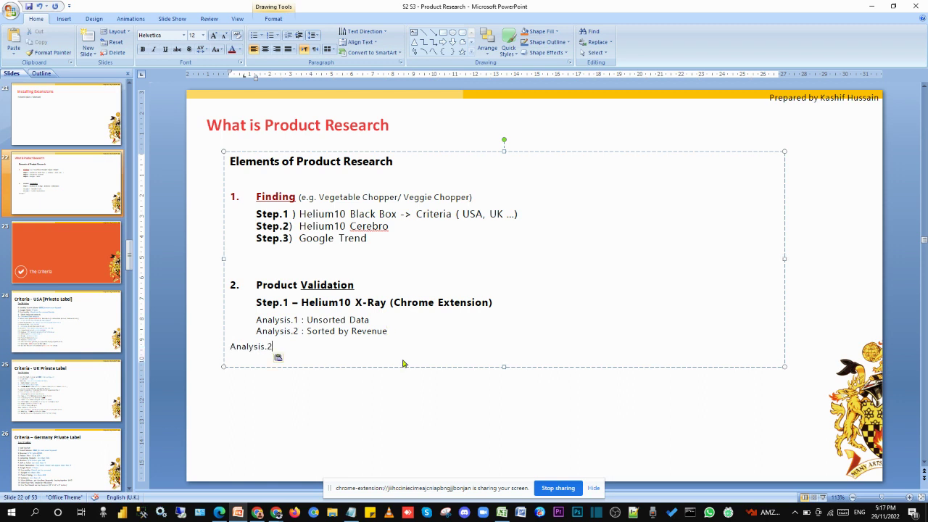
{"action": "key", "text": "Tab"}
{"action": "key", "text": "Tab"}
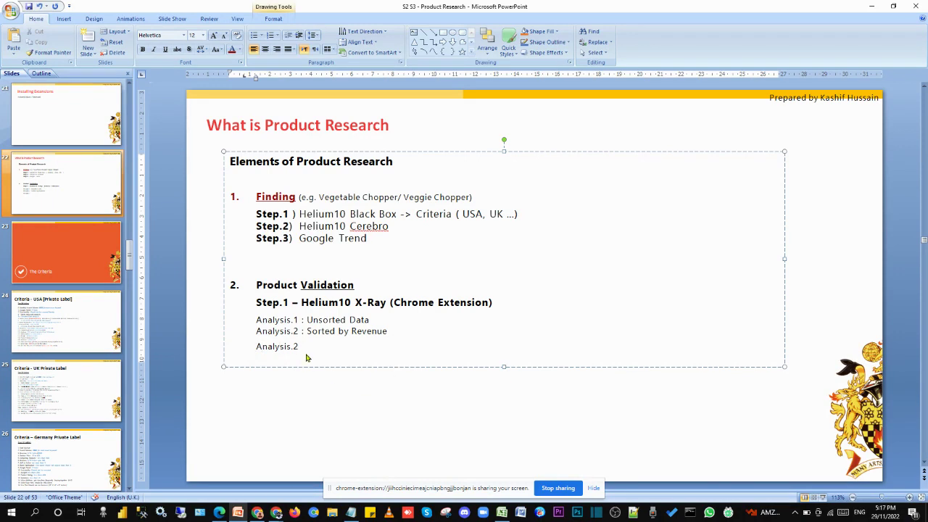
{"action": "type", "text": "3 : Sorted by Reviews"}
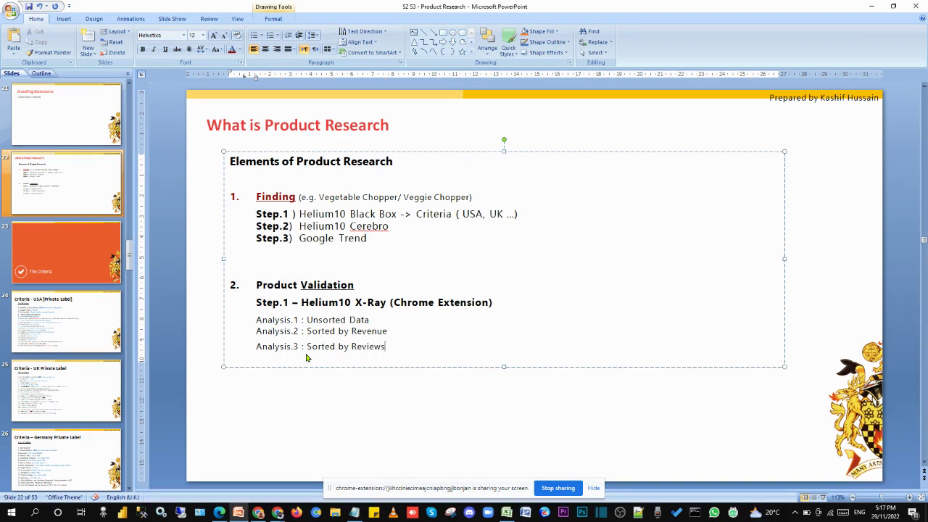
- Match the Analysis.3 line's spacing and indent to the lines above by replacing its paragraph break with a line break, and save the presentation
{"action": "left_click", "coordinate": [388, 330]}
{"action": "key", "text": "Delete"}
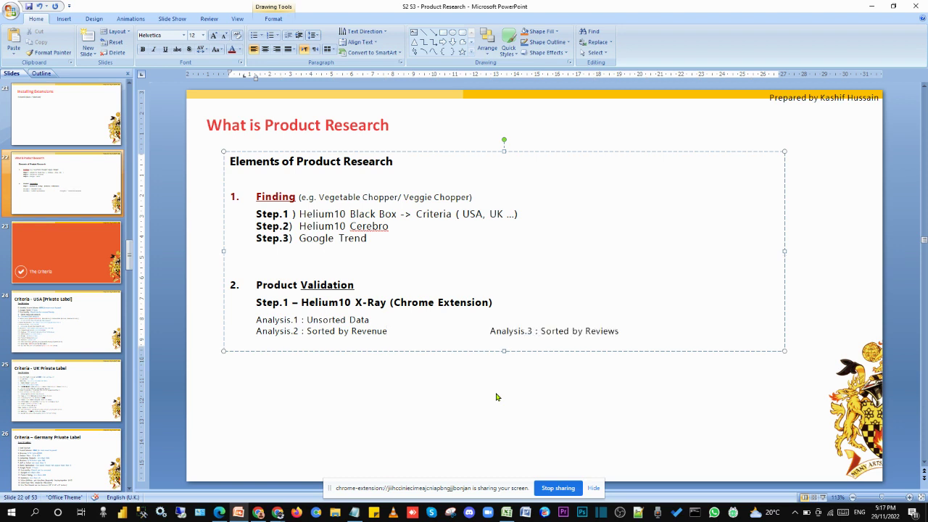
{"action": "key", "text": "Return"}
{"action": "key", "text": "Delete"}
{"action": "key", "text": "Delete"}
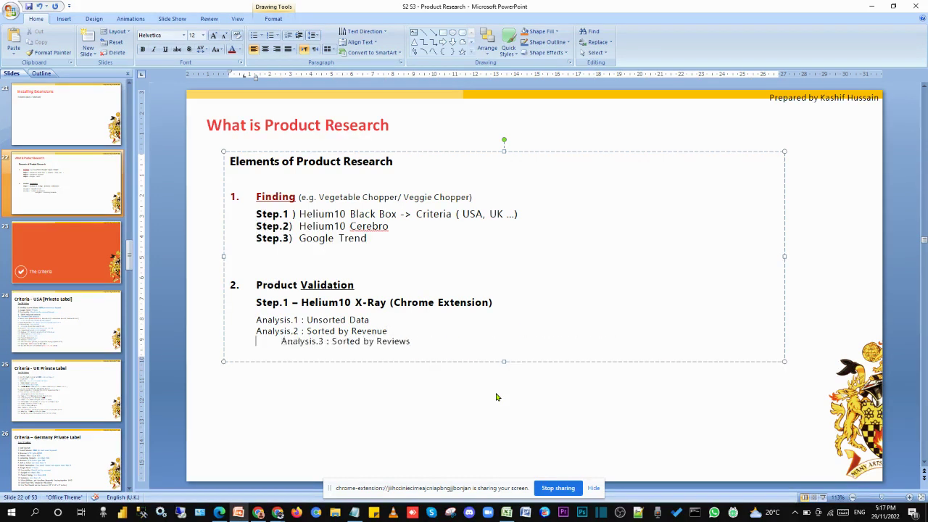
{"action": "left_click", "coordinate": [577, 439]}
{"action": "key", "text": "ctrl+s"}
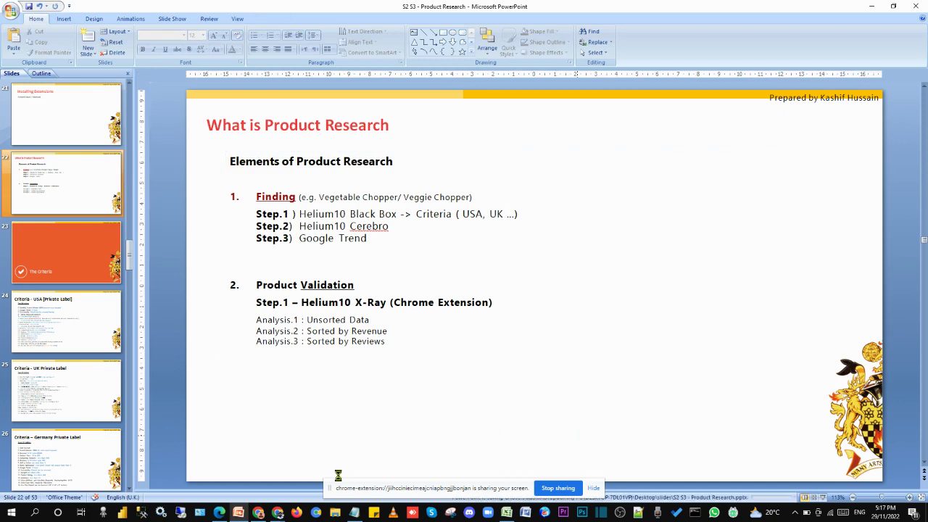
{"action": "left_click", "coordinate": [258, 512]}
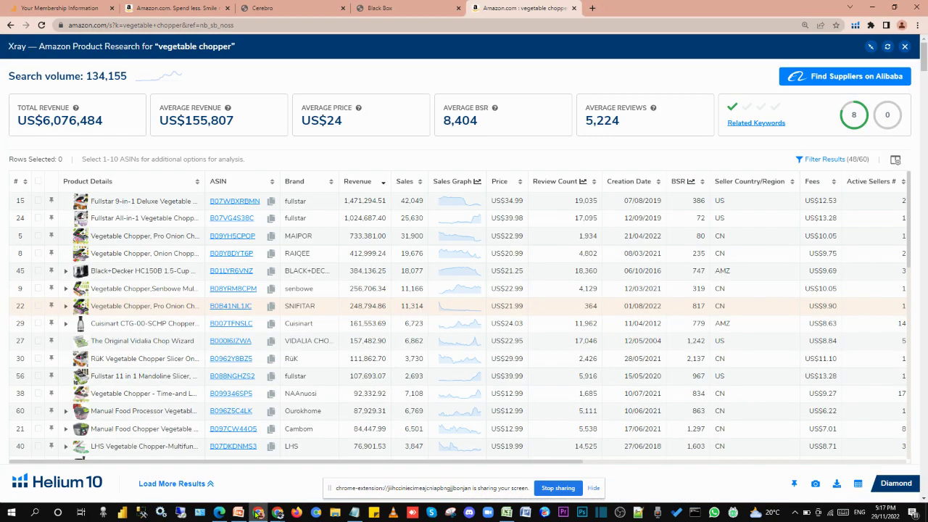
{"action": "mouse_move", "coordinate": [258, 512]}
{"action": "left_click", "coordinate": [202, 471]}
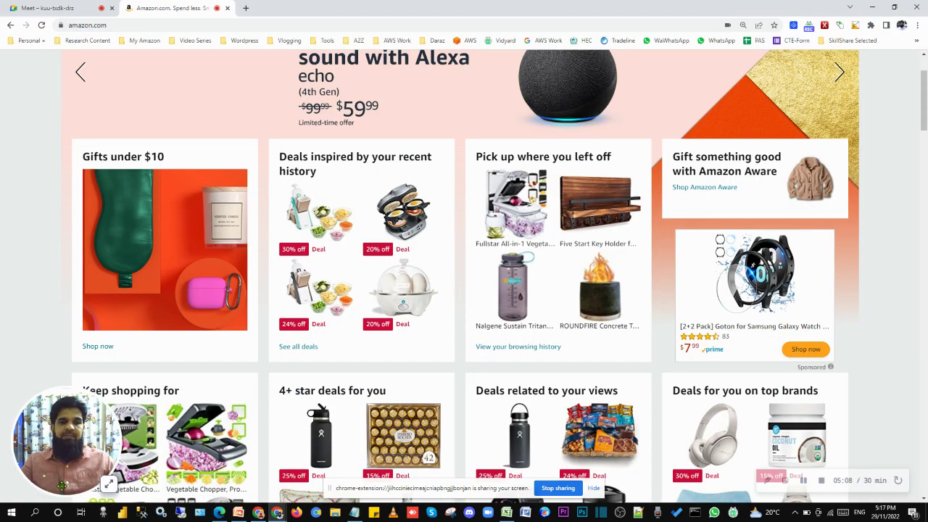
{"action": "left_click", "coordinate": [109, 484]}
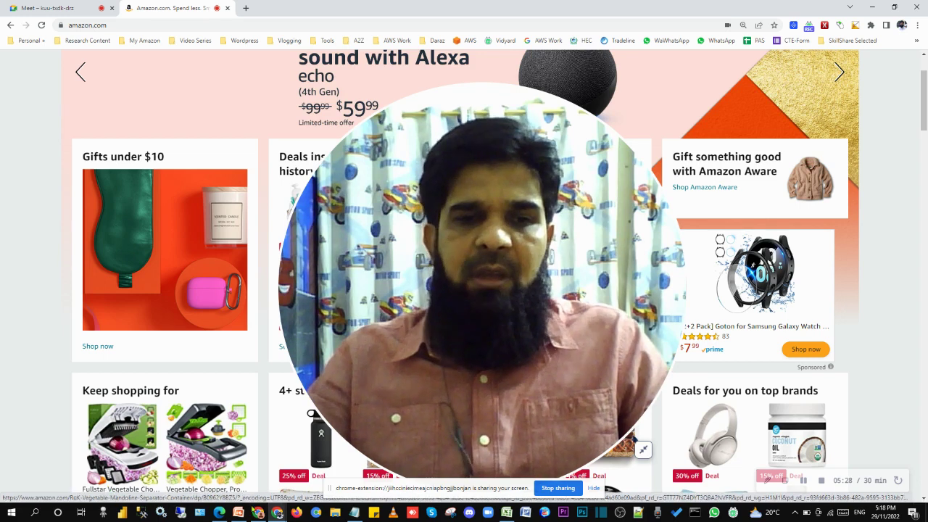
- Switch to the Xray results in Chrome, sort them by review count in ascending order, and move the Revenue column directly before Review Count
{"action": "mouse_move", "coordinate": [277, 513]}
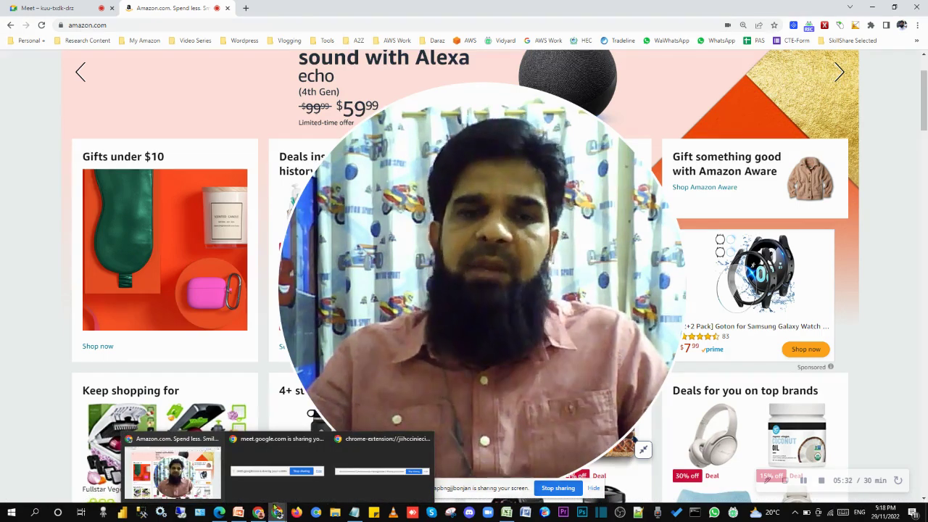
{"action": "left_click", "coordinate": [258, 512]}
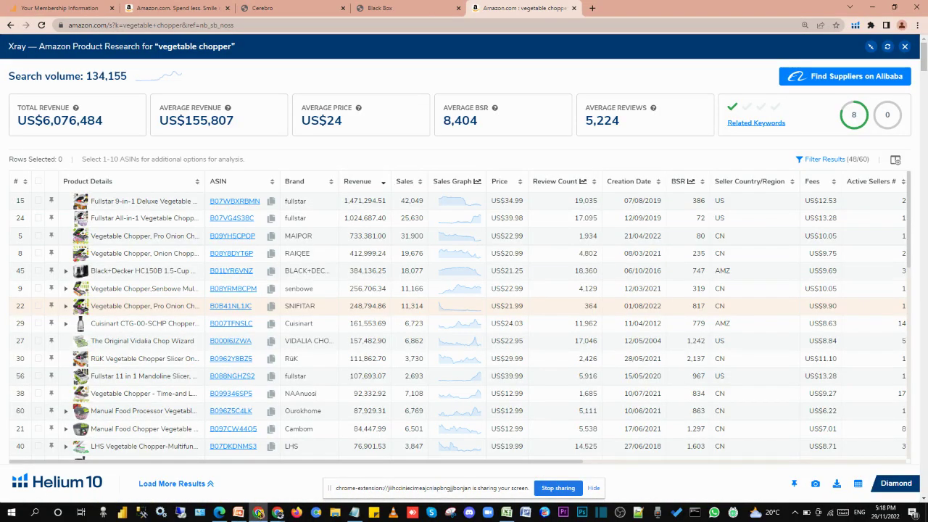
{"action": "left_click", "coordinate": [556, 182]}
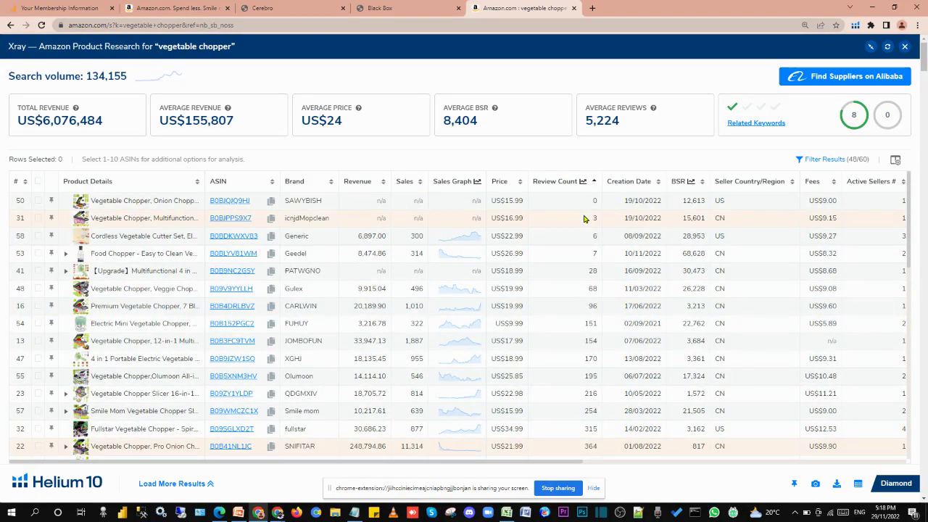
{"action": "scroll", "coordinate": [584, 218], "scroll_direction": "up", "scroll_amount": 2}
{"action": "scroll", "coordinate": [584, 218], "scroll_direction": "up", "scroll_amount": 6}
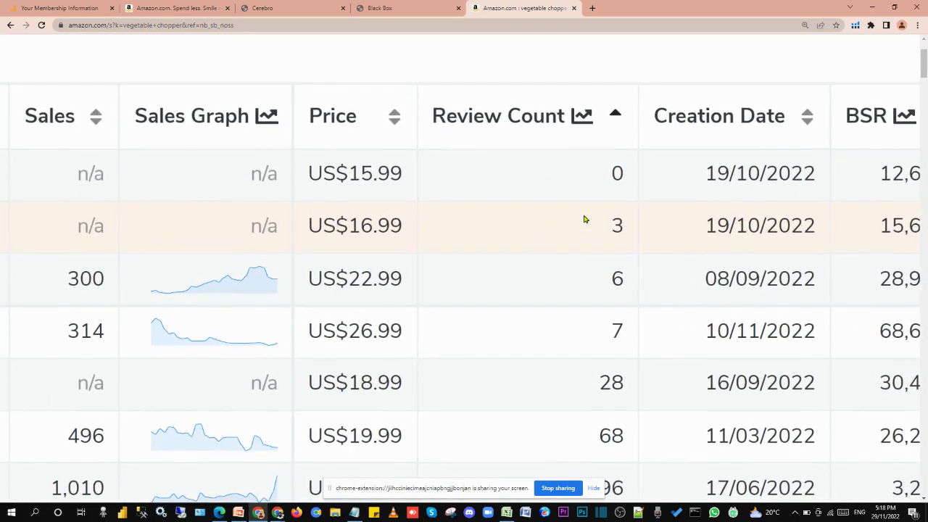
{"action": "scroll", "coordinate": [584, 218], "scroll_direction": "down", "scroll_amount": 3}
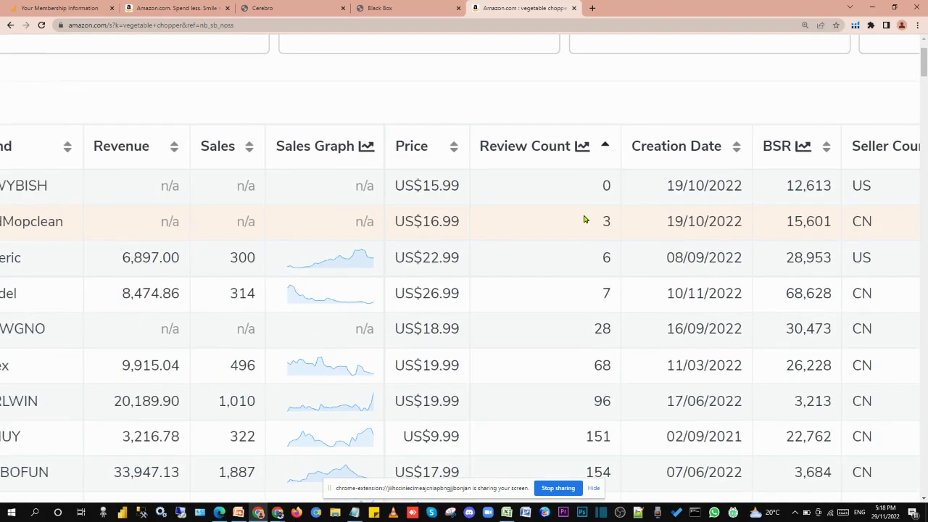
{"action": "left_click_drag", "start_coordinate": [131, 156], "coordinate": [453, 155]}
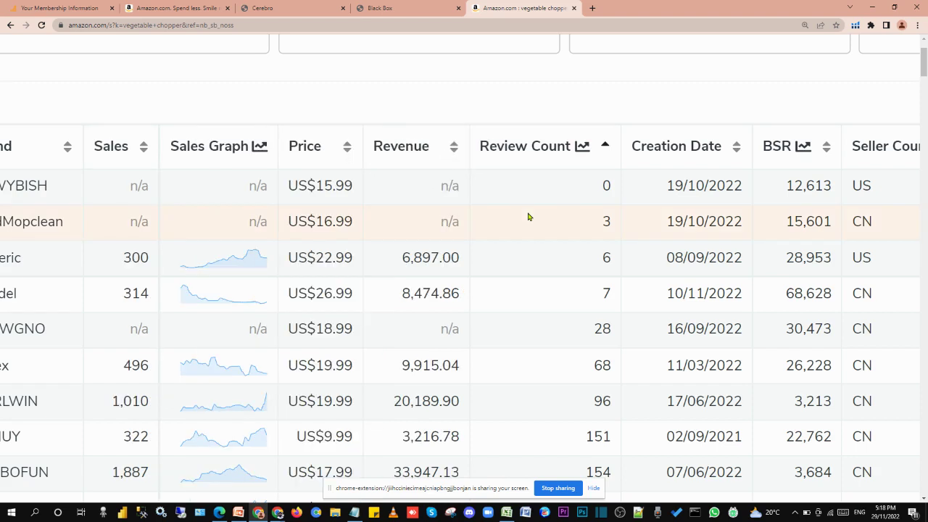
- Compare revenue with review count row by row, from the listings with the fewest reviews up to those with several hundred
{"action": "scroll", "coordinate": [528, 217], "scroll_direction": "up", "scroll_amount": 4}
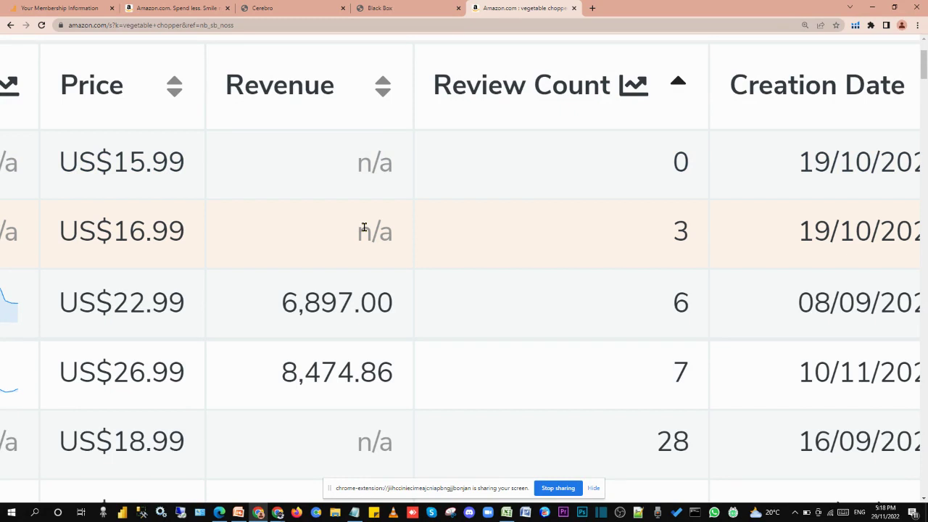
{"action": "scroll", "coordinate": [363, 228], "scroll_direction": "down", "scroll_amount": 1}
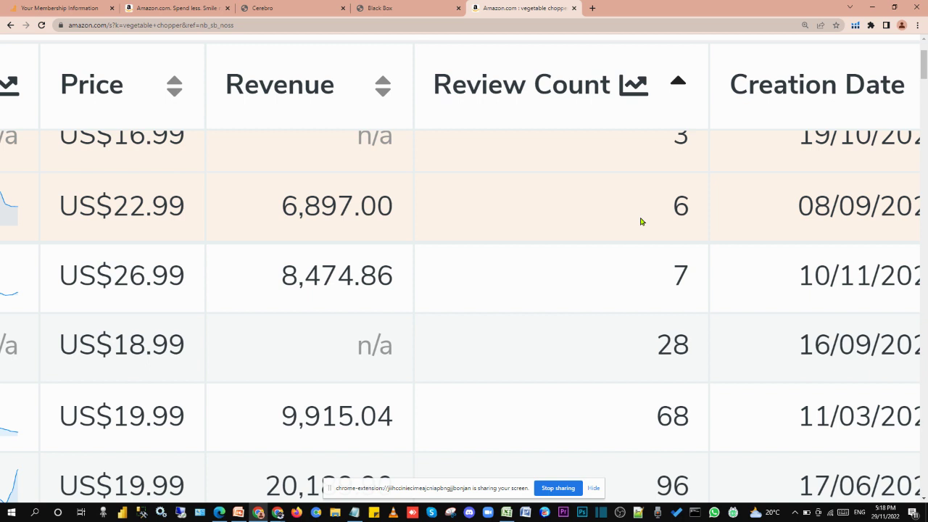
{"action": "double_click", "coordinate": [347, 206]}
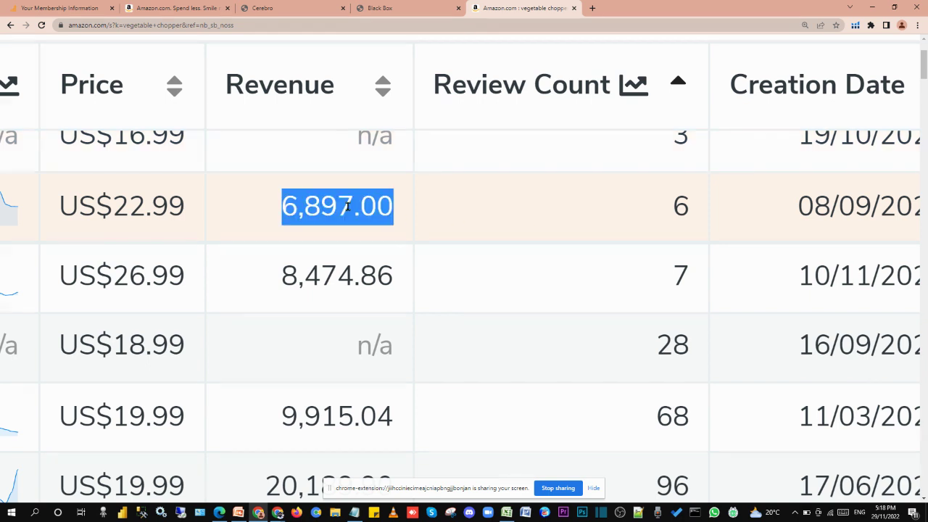
{"action": "scroll", "coordinate": [347, 206], "scroll_direction": "down", "scroll_amount": 1}
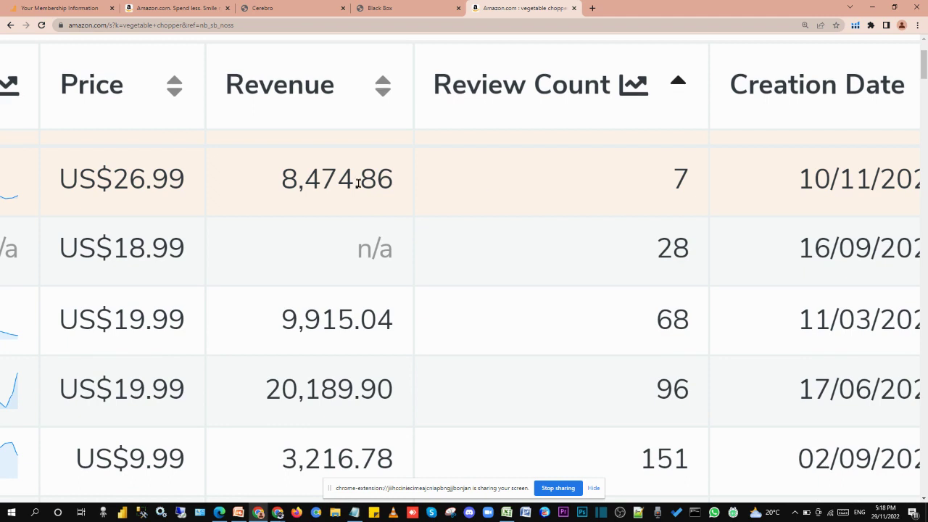
{"action": "double_click", "coordinate": [358, 183]}
{"action": "scroll", "coordinate": [358, 184], "scroll_direction": "down", "scroll_amount": 2}
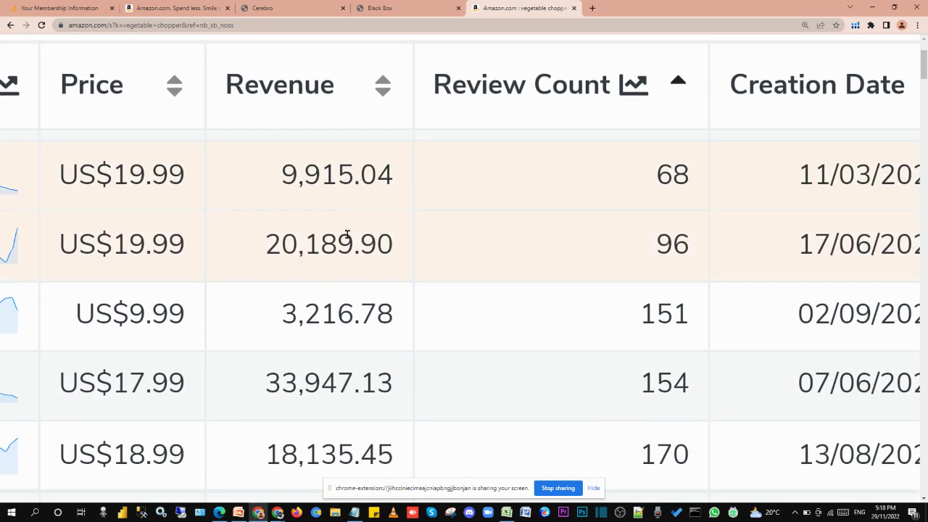
{"action": "scroll", "coordinate": [347, 237], "scroll_direction": "down", "scroll_amount": 1}
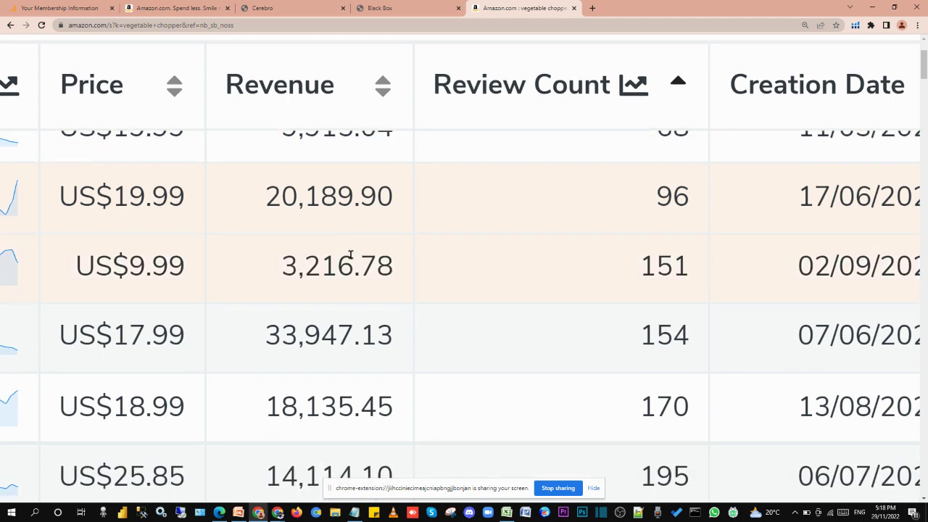
{"action": "scroll", "coordinate": [350, 256], "scroll_direction": "down", "scroll_amount": 1}
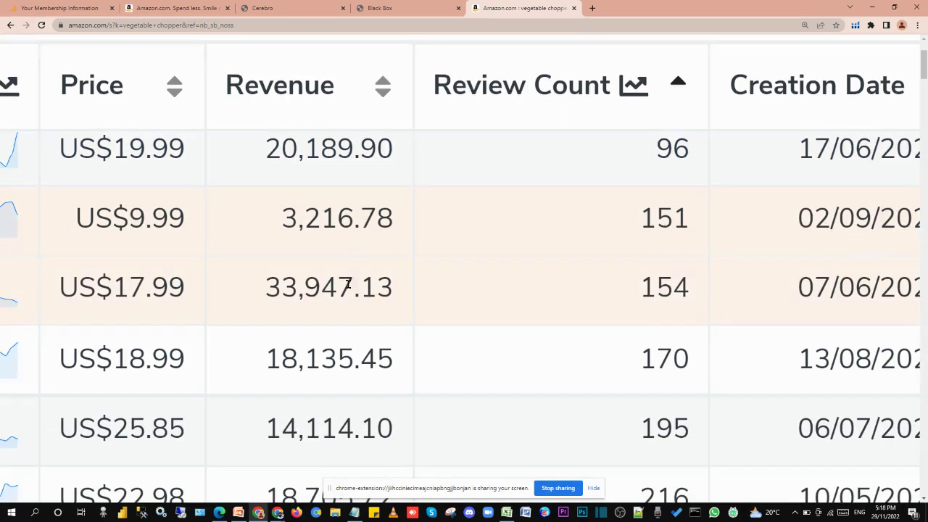
{"action": "scroll", "coordinate": [347, 285], "scroll_direction": "down", "scroll_amount": 2}
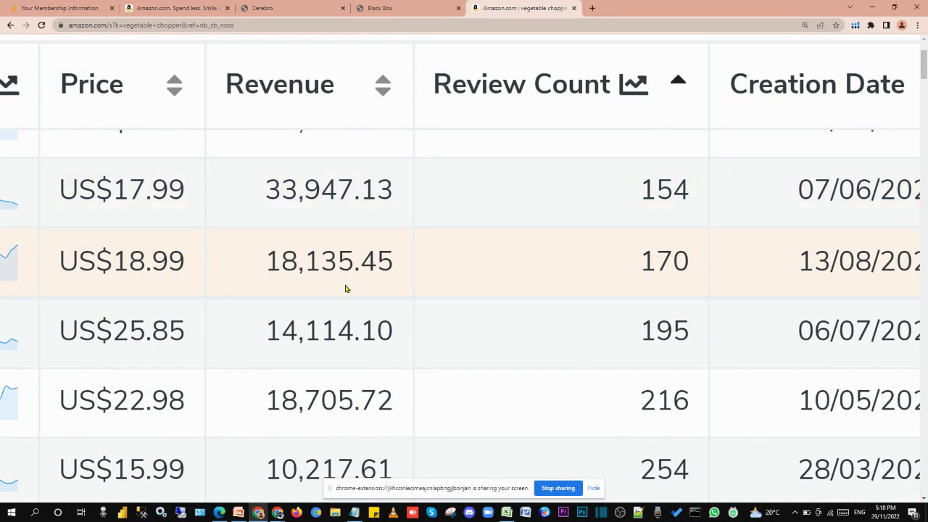
{"action": "scroll", "coordinate": [342, 328], "scroll_direction": "down", "scroll_amount": 2}
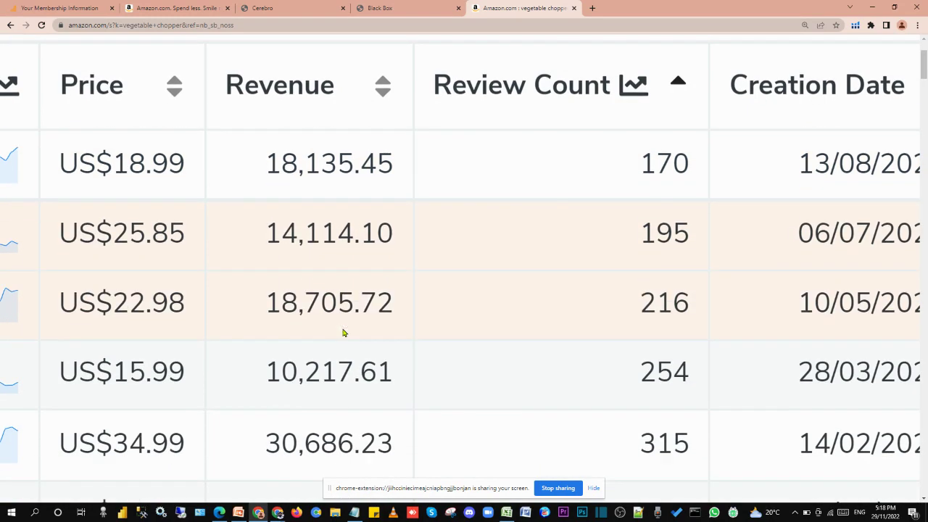
{"action": "scroll", "coordinate": [344, 333], "scroll_direction": "down", "scroll_amount": 3}
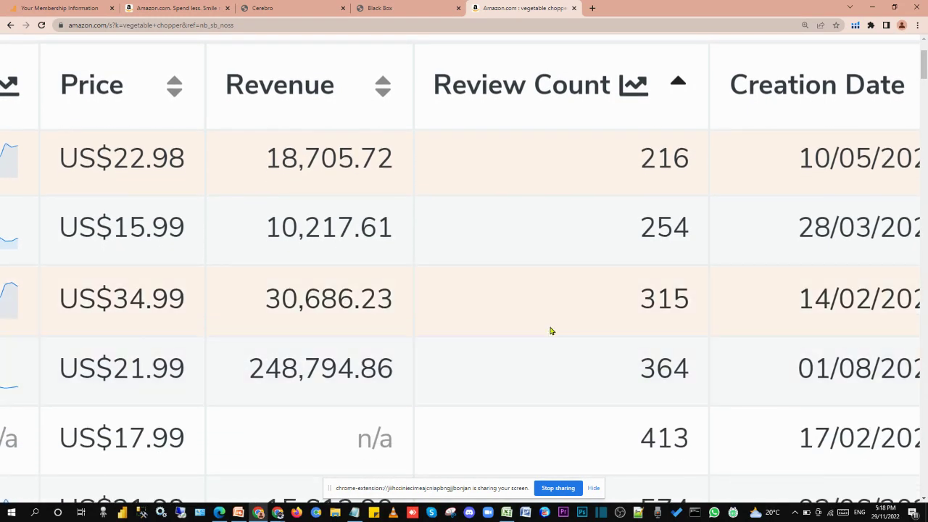
{"action": "scroll", "coordinate": [550, 330], "scroll_direction": "down", "scroll_amount": 2}
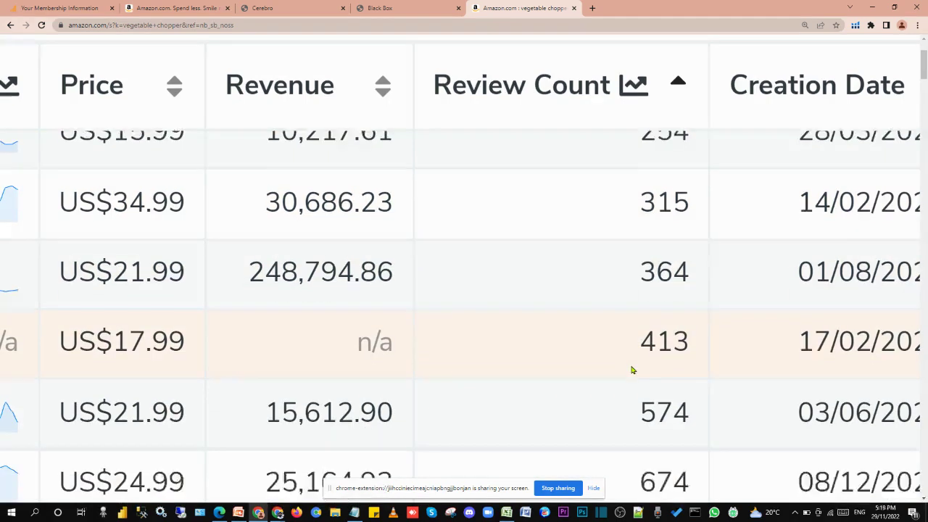
{"action": "scroll", "coordinate": [631, 369], "scroll_direction": "down", "scroll_amount": 1}
- Recheck the revenues of the low-review listings, working back from the 574-review product, and return to the full Xray overview
{"action": "scroll", "coordinate": [627, 311], "scroll_direction": "up", "scroll_amount": 1}
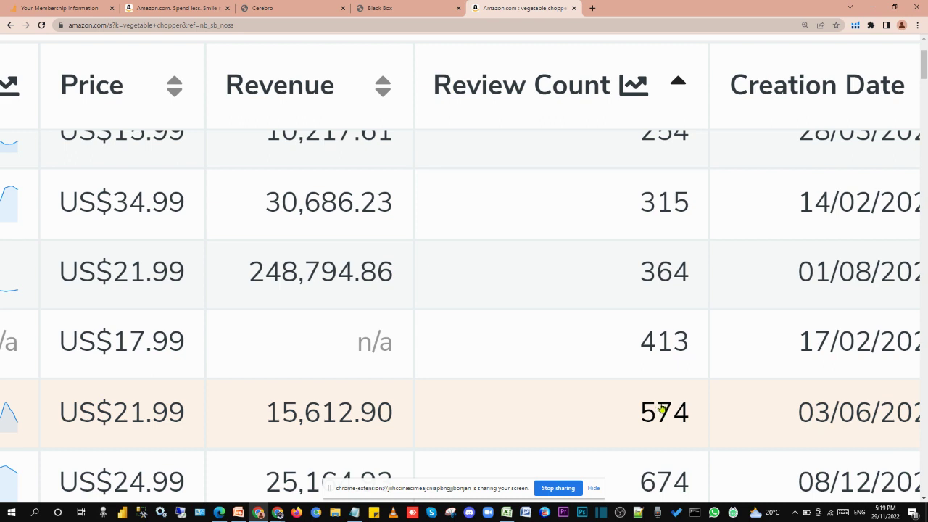
{"action": "left_click_drag", "start_coordinate": [661, 410], "coordinate": [442, 387]}
{"action": "left_click", "coordinate": [367, 408]}
{"action": "scroll", "coordinate": [366, 408], "scroll_direction": "up", "scroll_amount": 1}
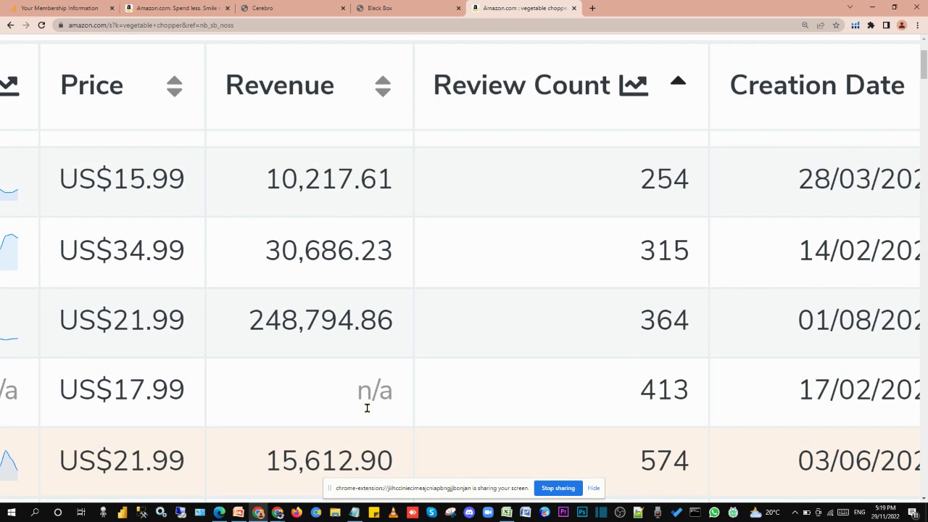
{"action": "scroll", "coordinate": [366, 408], "scroll_direction": "up", "scroll_amount": 2}
{"action": "scroll", "coordinate": [366, 412], "scroll_direction": "up", "scroll_amount": 3}
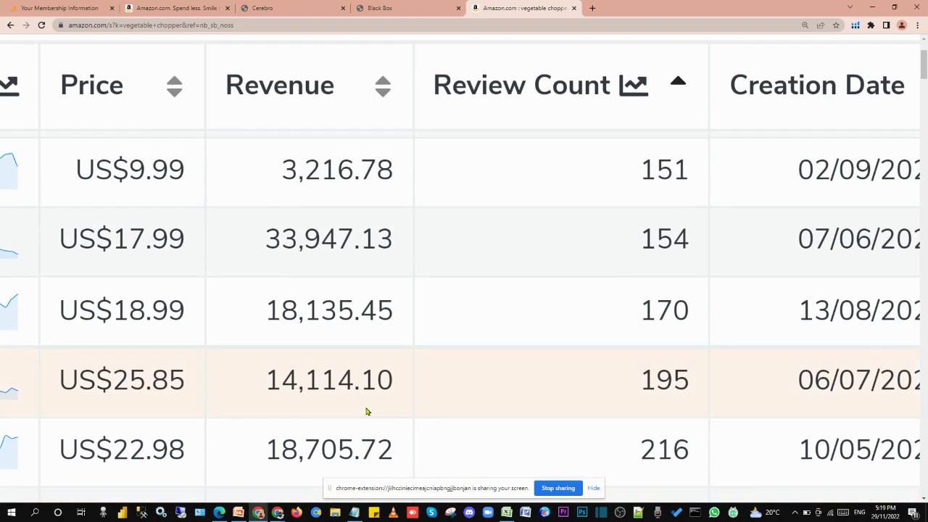
{"action": "scroll", "coordinate": [366, 411], "scroll_direction": "up", "scroll_amount": 4}
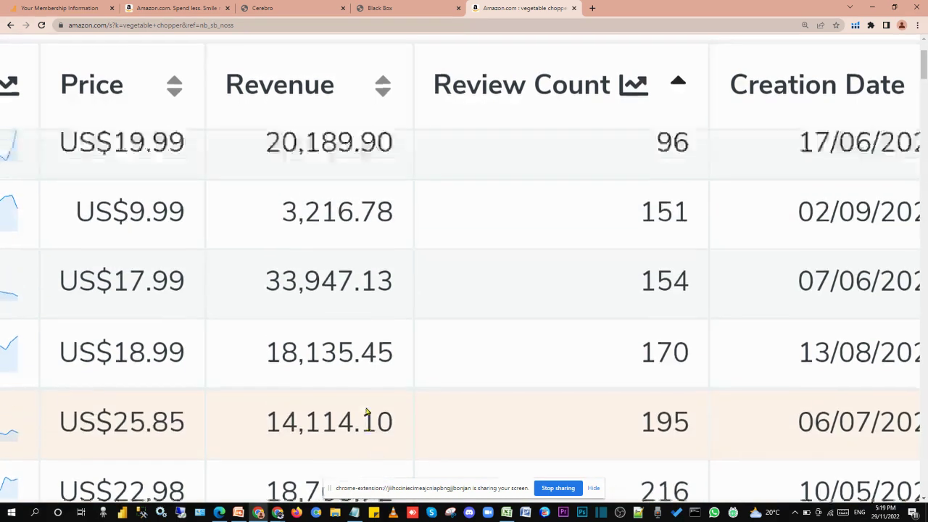
{"action": "scroll", "coordinate": [366, 407], "scroll_direction": "down", "scroll_amount": 5}
{"action": "scroll", "coordinate": [366, 407], "scroll_direction": "down", "scroll_amount": 2}
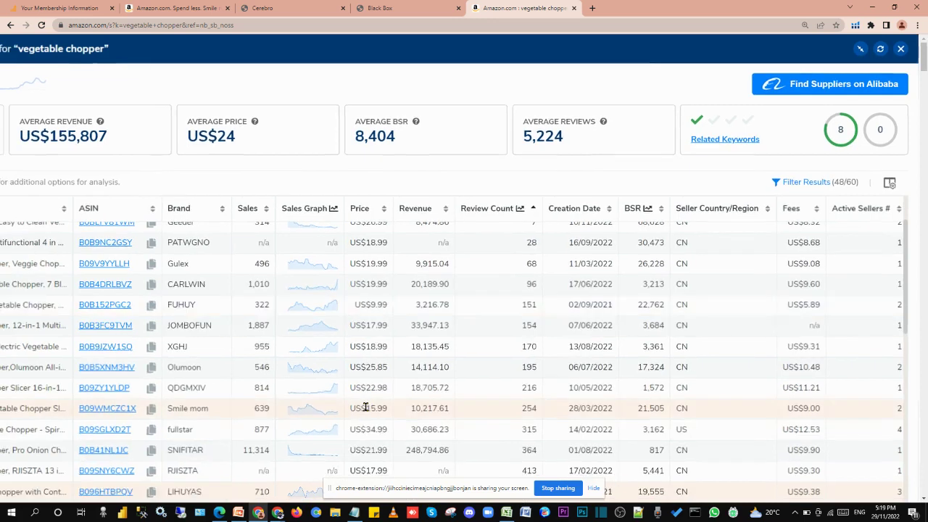
{"action": "scroll", "coordinate": [366, 407], "scroll_direction": "down", "scroll_amount": 1}
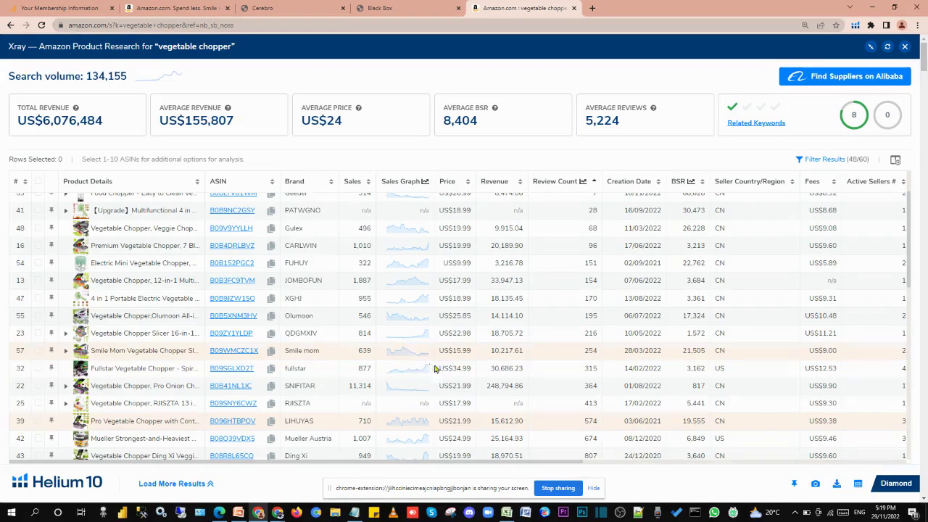
{"action": "left_click", "coordinate": [239, 514]}
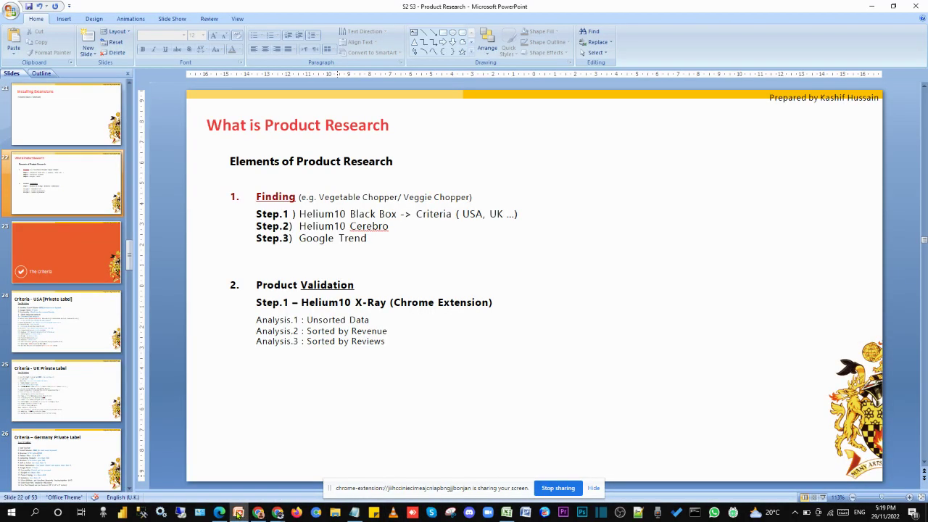
{"action": "mouse_move", "coordinate": [278, 513]}
{"action": "left_click", "coordinate": [202, 474]}
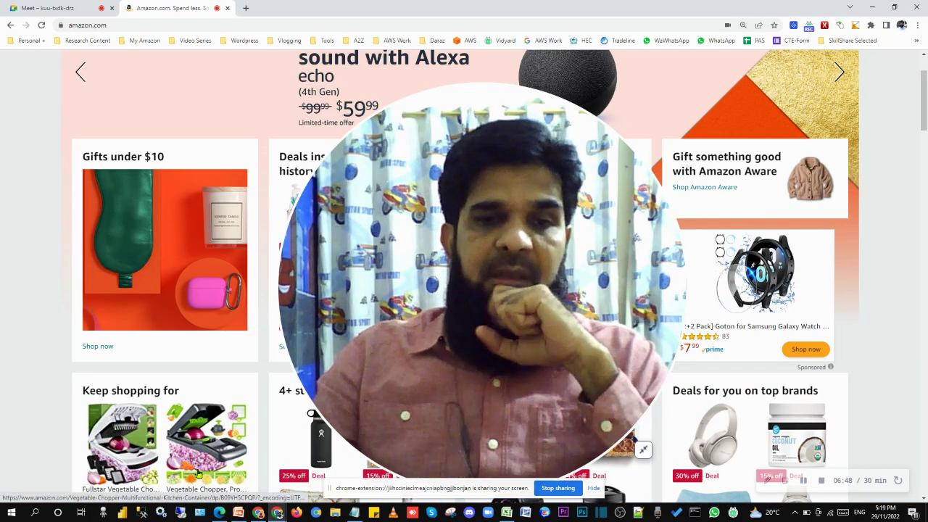
{"action": "left_click", "coordinate": [643, 450]}
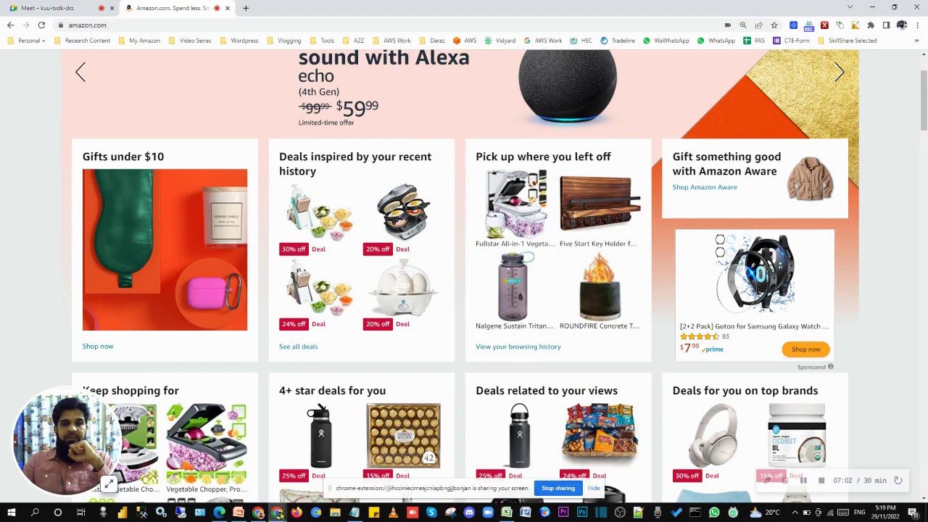
{"action": "left_click", "coordinate": [277, 512]}
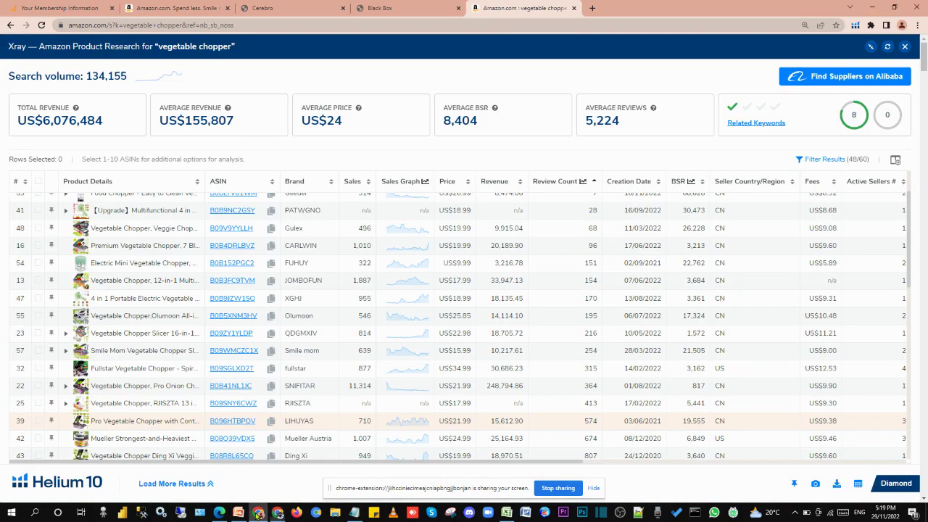
- Return to the Xray results in Chrome, sort the listings by creation date with the newest first, and examine the recently launched ones
{"action": "left_click", "coordinate": [258, 512]}
{"action": "scroll", "coordinate": [632, 263], "scroll_direction": "up", "scroll_amount": 1}
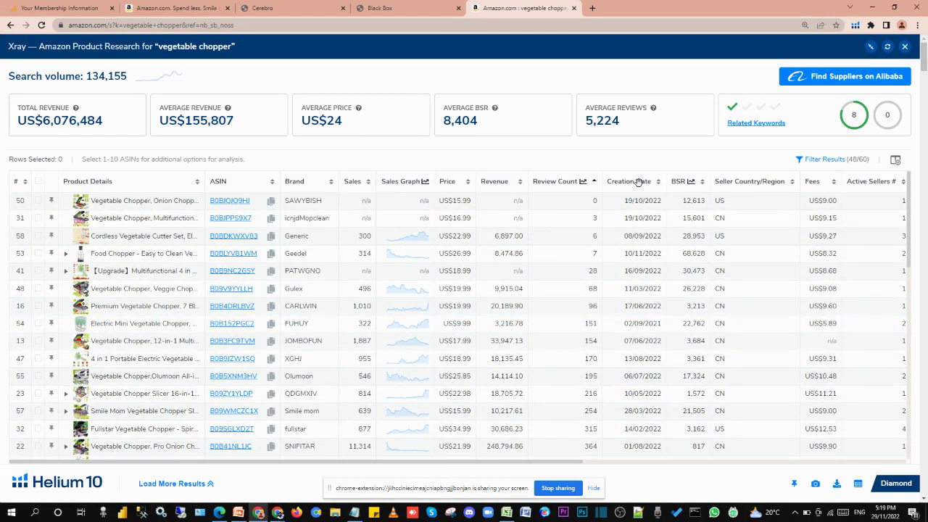
{"action": "left_click", "coordinate": [638, 181]}
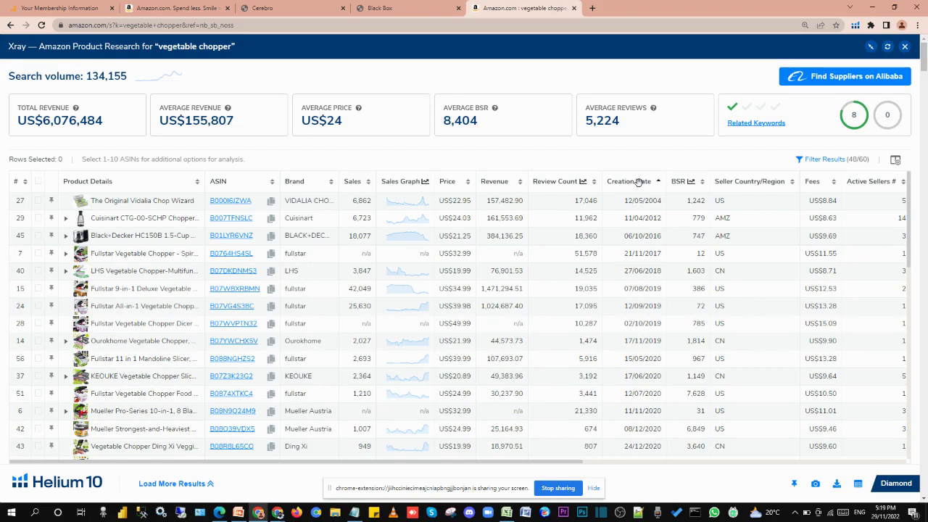
{"action": "left_click", "coordinate": [638, 182]}
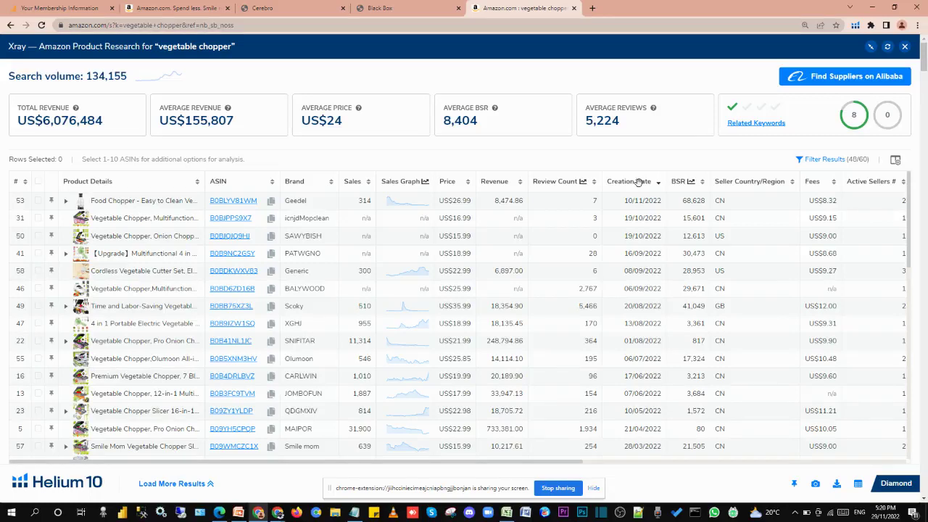
{"action": "scroll", "coordinate": [657, 372], "scroll_direction": "down", "scroll_amount": 1}
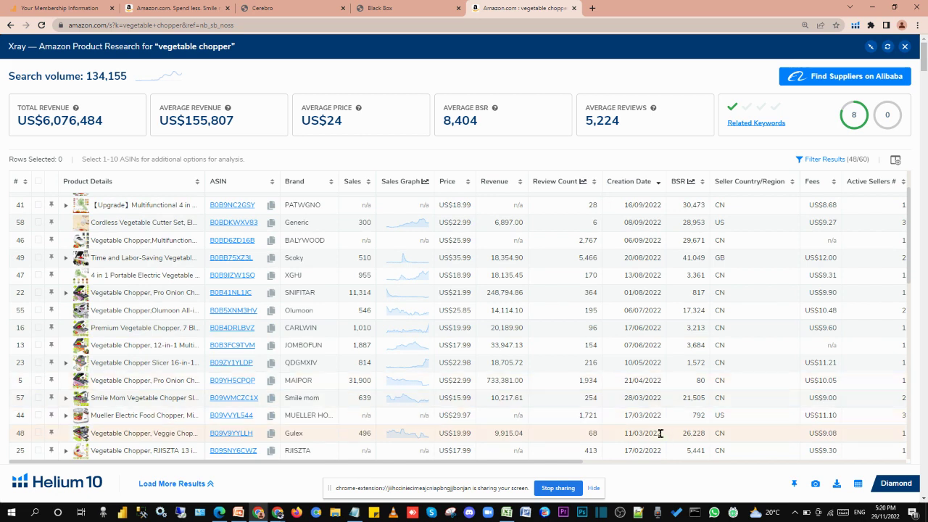
{"action": "scroll", "coordinate": [664, 454], "scroll_direction": "down", "scroll_amount": 1}
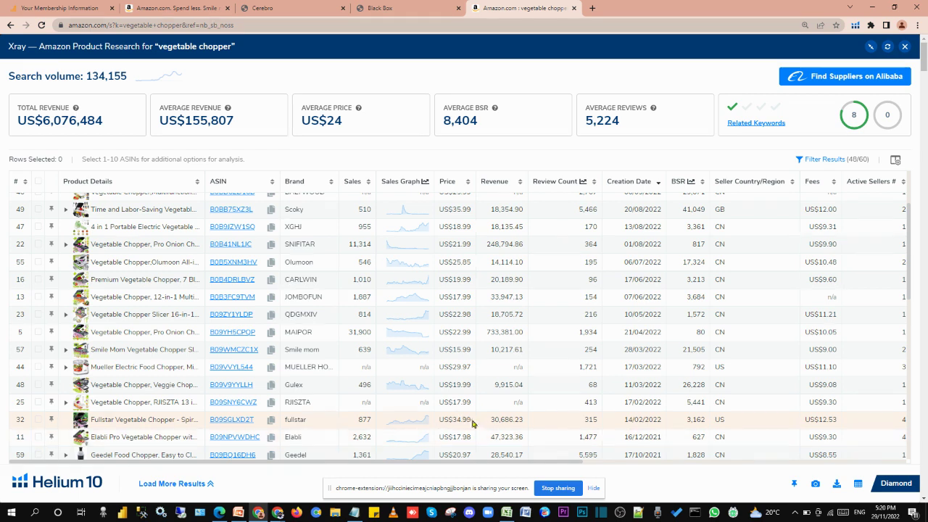
- Examine the revenue and review count of the fullstar listing created on 14/02/2022 and of the listings around it
{"action": "scroll", "coordinate": [509, 418], "scroll_direction": "up", "scroll_amount": 5}
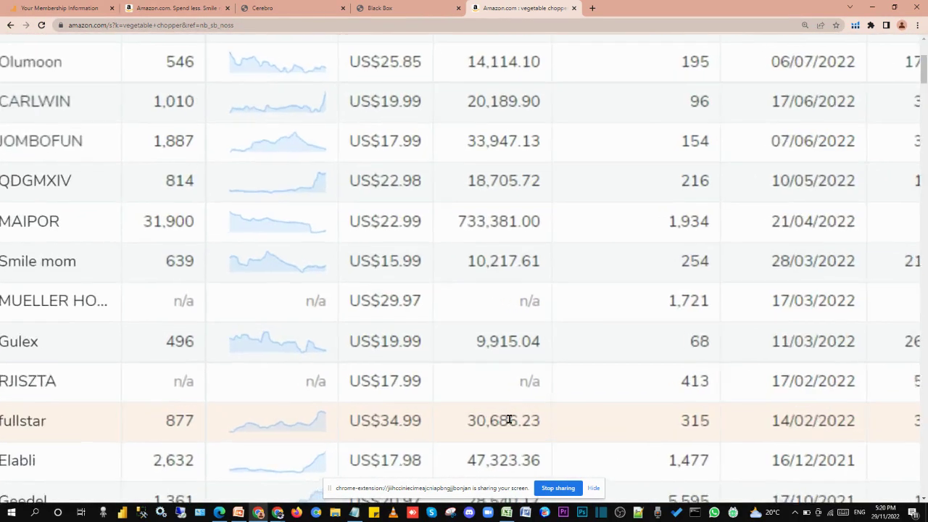
{"action": "scroll", "coordinate": [509, 419], "scroll_direction": "up", "scroll_amount": 3}
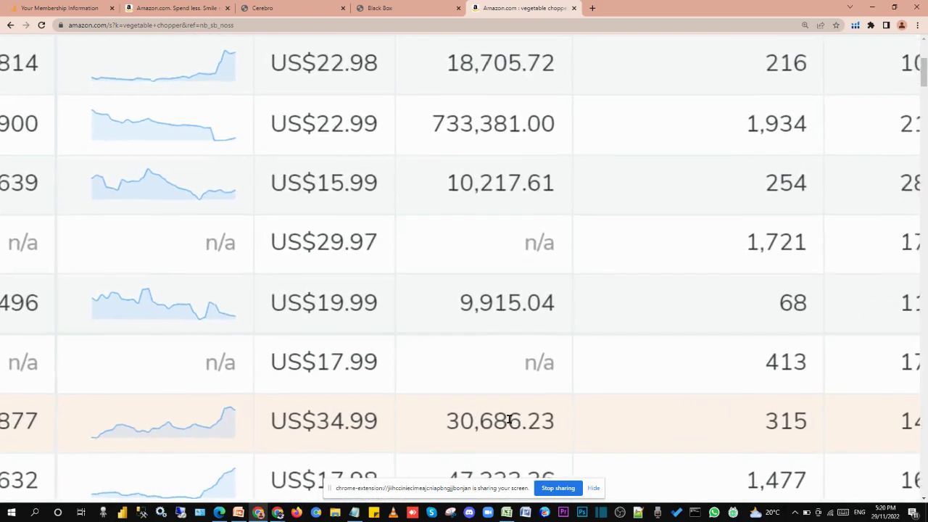
{"action": "scroll", "coordinate": [509, 418], "scroll_direction": "down", "scroll_amount": 3}
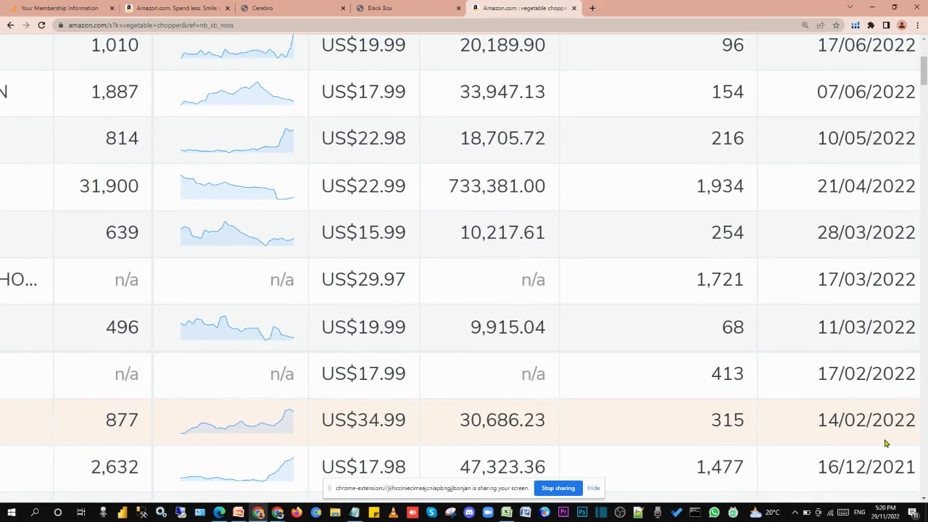
{"action": "double_click", "coordinate": [504, 419]}
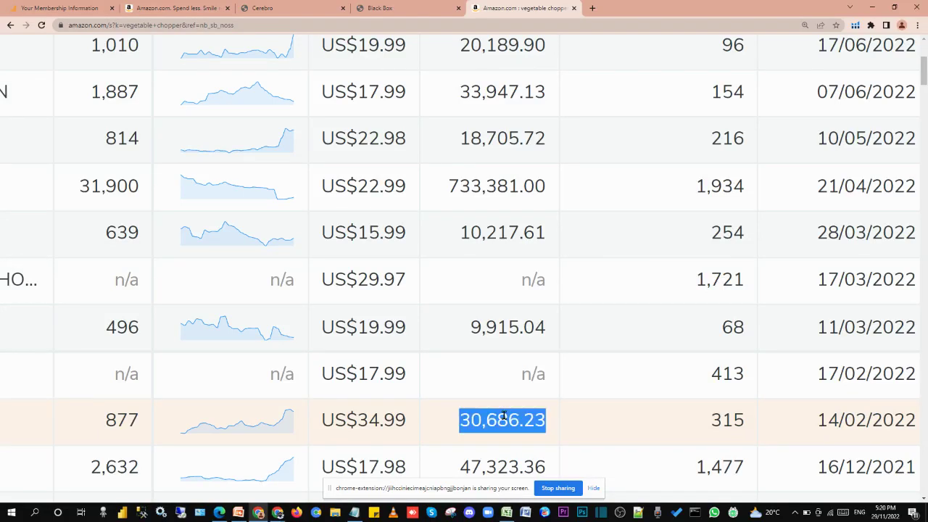
{"action": "left_click", "coordinate": [511, 421]}
{"action": "scroll", "coordinate": [511, 421], "scroll_direction": "up", "scroll_amount": 1}
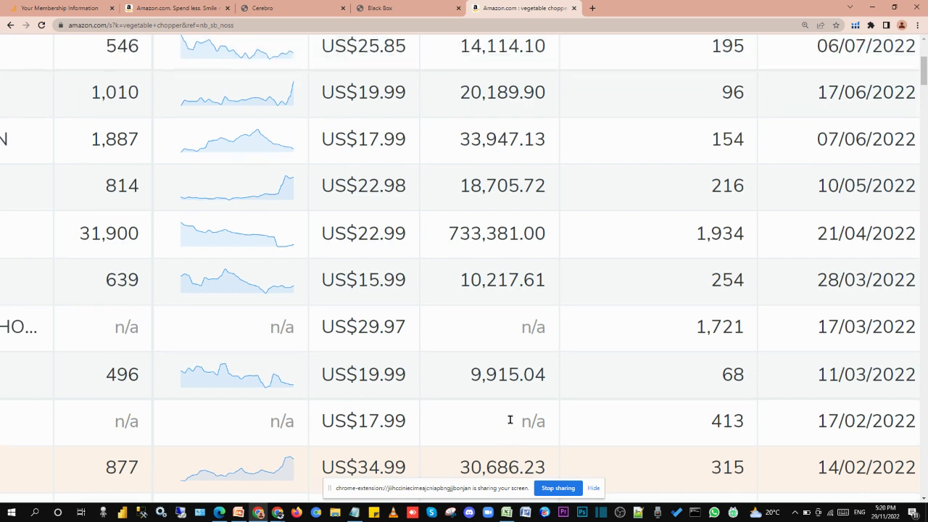
{"action": "scroll", "coordinate": [511, 423], "scroll_direction": "down", "scroll_amount": 1}
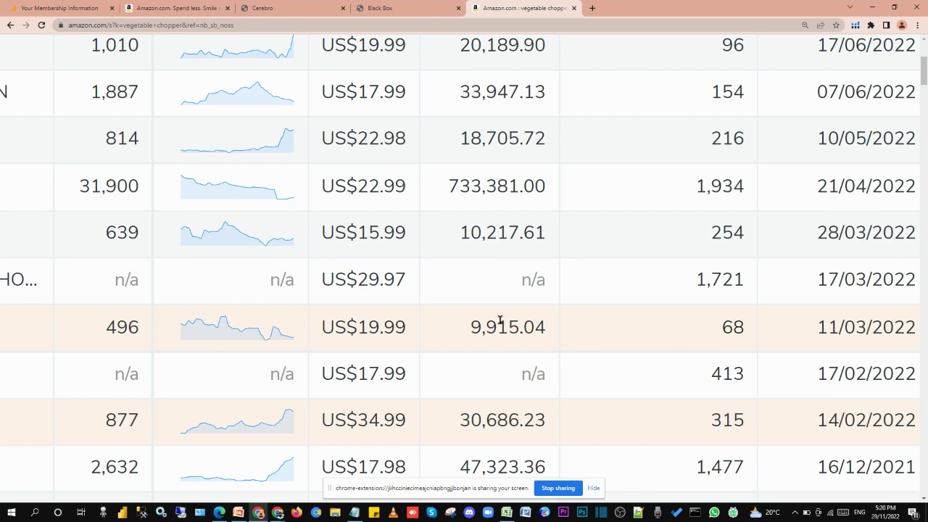
- Compare revenue and review count against creation date, from the spring 2022 listings up to the most recently created one
{"action": "scroll", "coordinate": [514, 347], "scroll_direction": "up", "scroll_amount": 2}
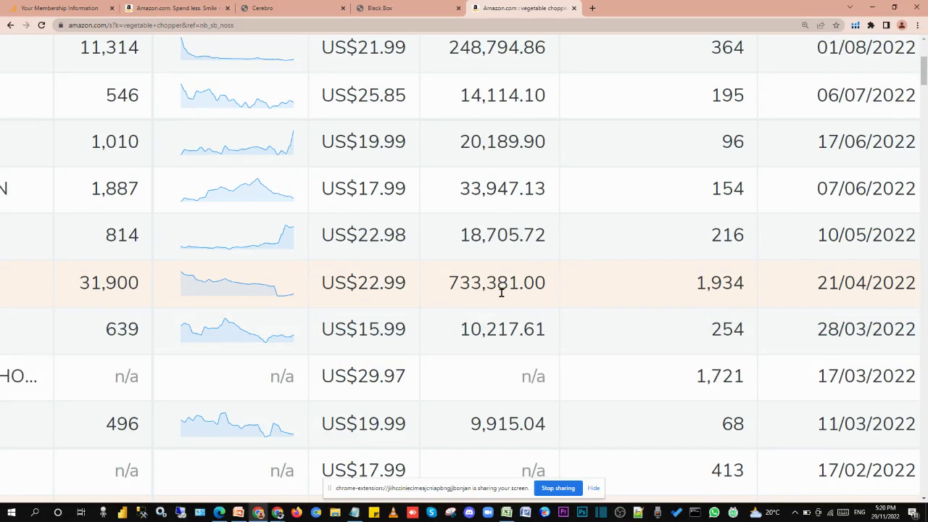
{"action": "triple_click", "coordinate": [839, 285]}
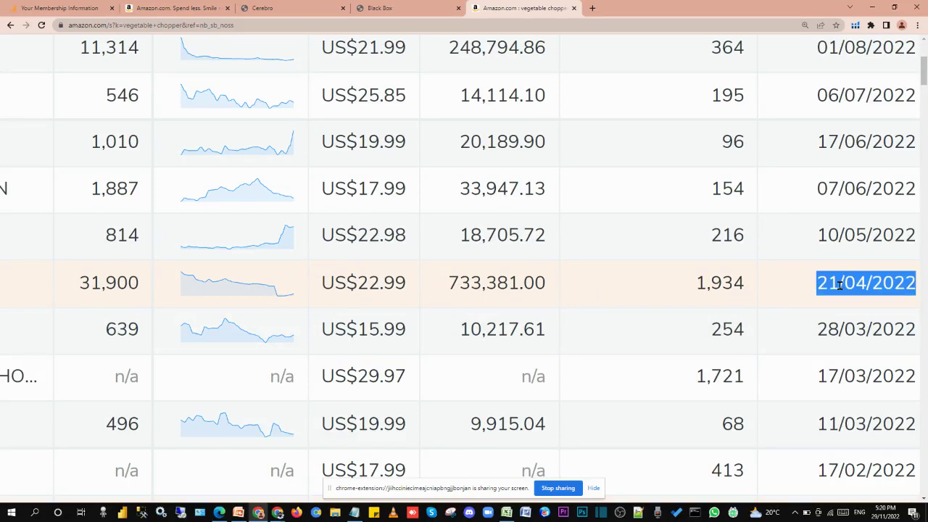
{"action": "scroll", "coordinate": [839, 285], "scroll_direction": "up", "scroll_amount": 2}
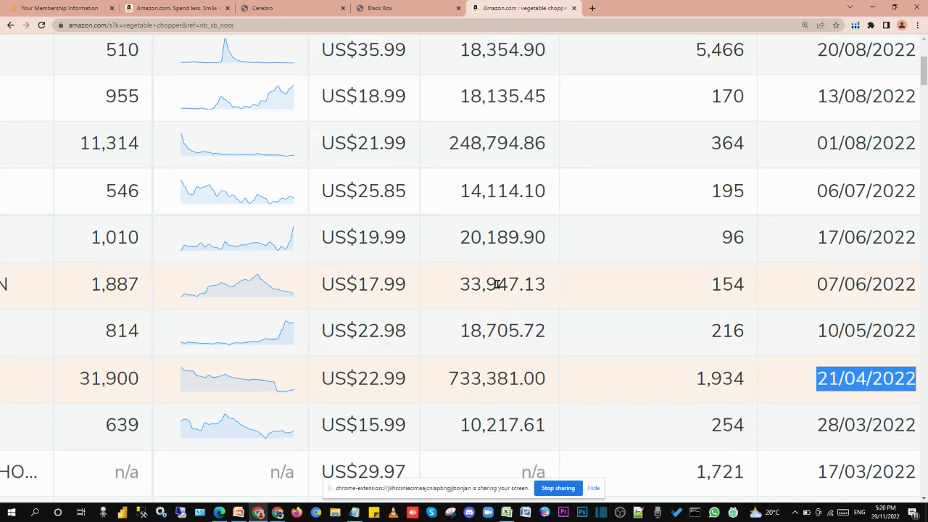
{"action": "scroll", "coordinate": [497, 284], "scroll_direction": "up", "scroll_amount": 1}
{"action": "scroll", "coordinate": [497, 289], "scroll_direction": "up", "scroll_amount": 3}
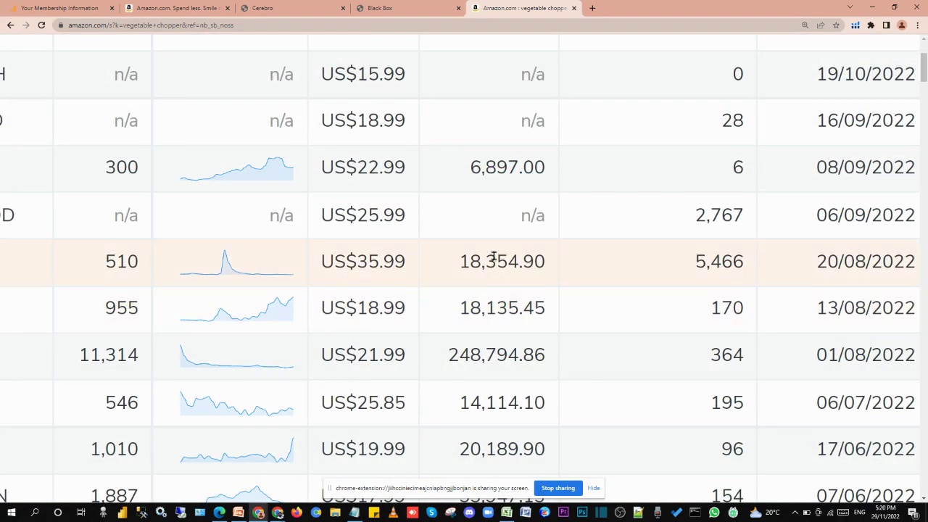
{"action": "scroll", "coordinate": [490, 213], "scroll_direction": "up", "scroll_amount": 2}
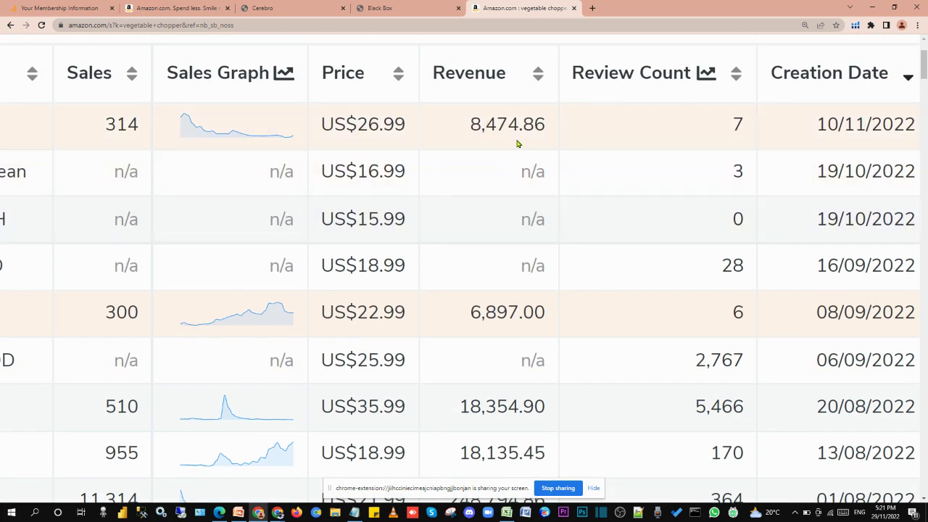
{"action": "scroll", "coordinate": [514, 163], "scroll_direction": "up", "scroll_amount": 1}
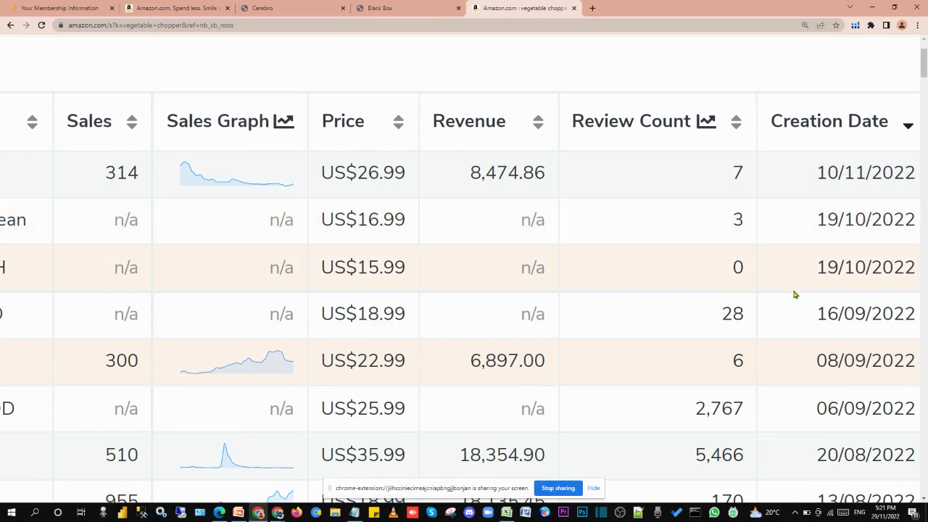
- Recheck the creation dates from the newest listings back to those of 2021, and return to the full Xray overview
{"action": "scroll", "coordinate": [794, 294], "scroll_direction": "down", "scroll_amount": 1}
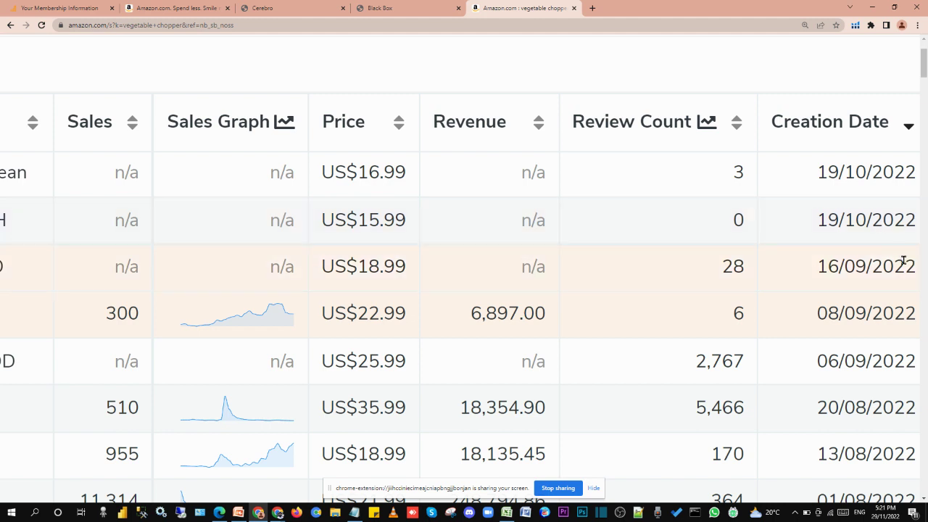
{"action": "scroll", "coordinate": [902, 259], "scroll_direction": "down", "scroll_amount": 2}
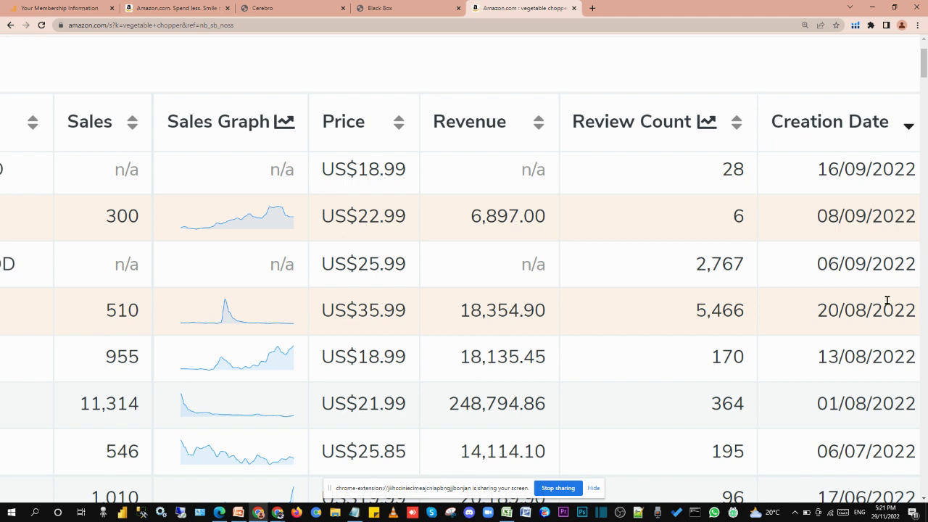
{"action": "scroll", "coordinate": [886, 301], "scroll_direction": "down", "scroll_amount": 1}
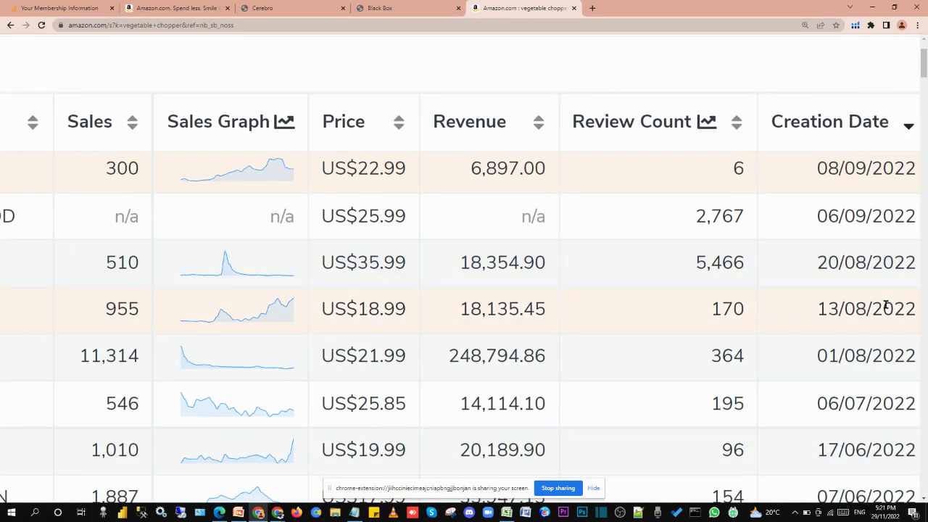
{"action": "scroll", "coordinate": [885, 304], "scroll_direction": "down", "scroll_amount": 5}
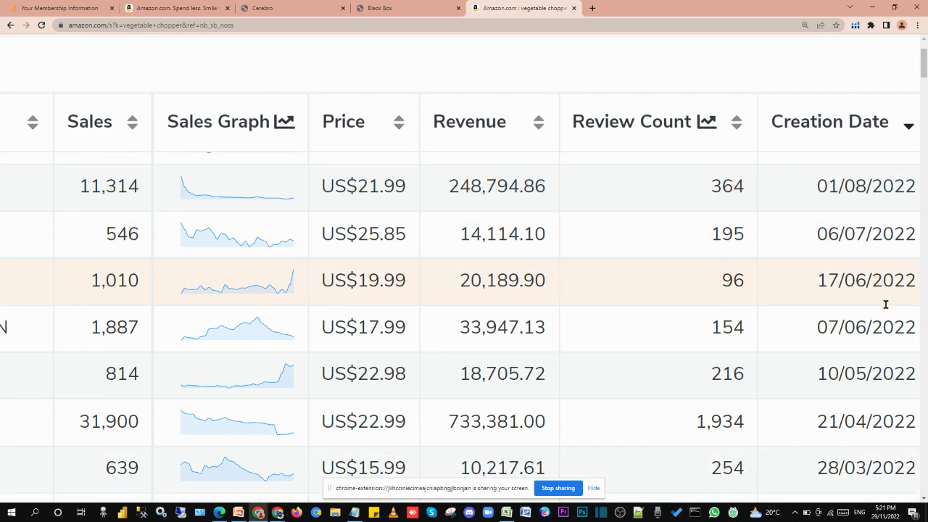
{"action": "scroll", "coordinate": [885, 305], "scroll_direction": "down", "scroll_amount": 6}
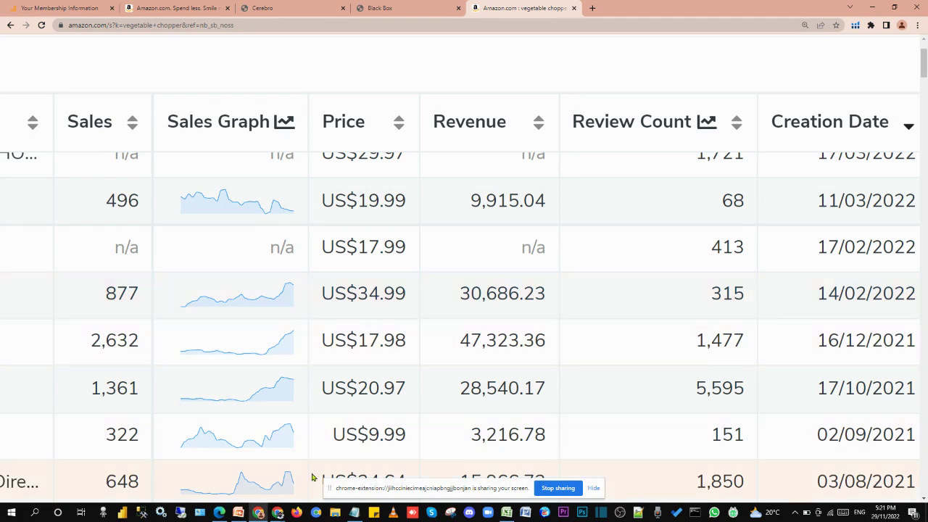
{"action": "scroll", "coordinate": [359, 344], "scroll_direction": "down", "scroll_amount": 8}
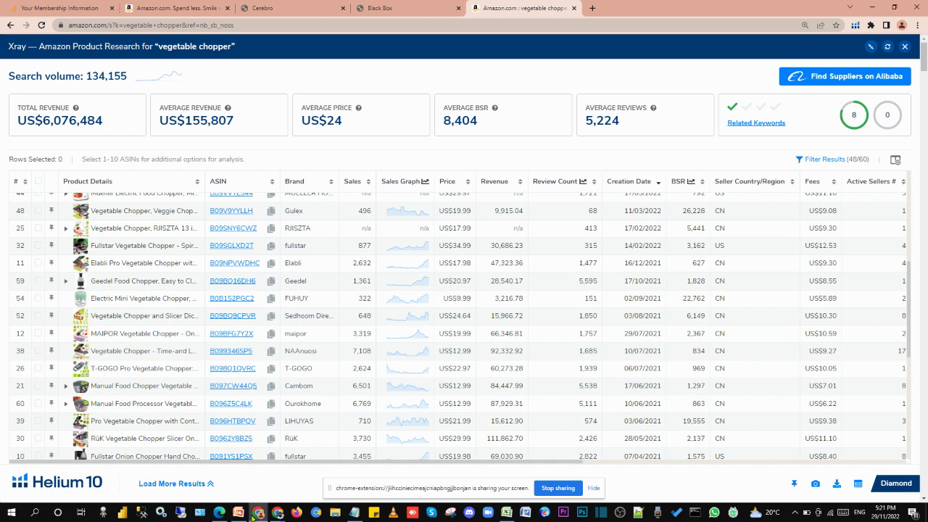
{"action": "mouse_move", "coordinate": [273, 515]}
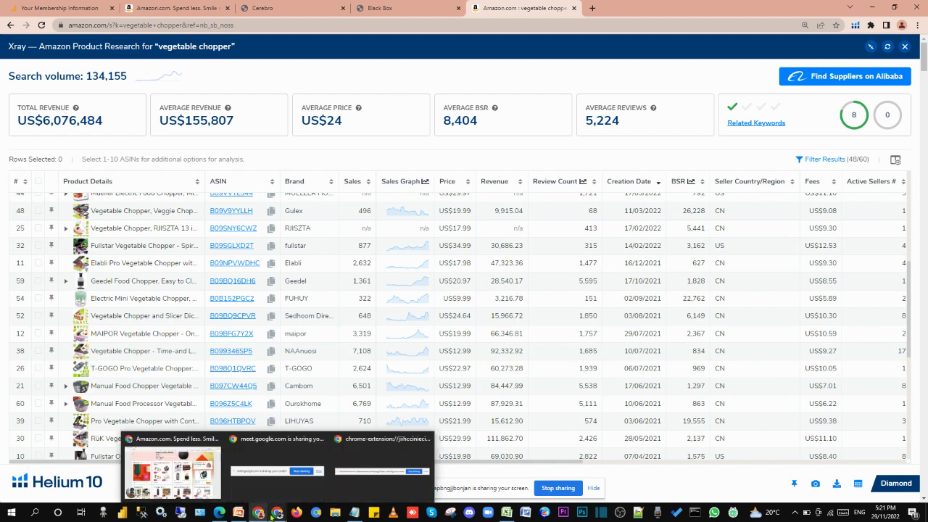
{"action": "left_click", "coordinate": [203, 479]}
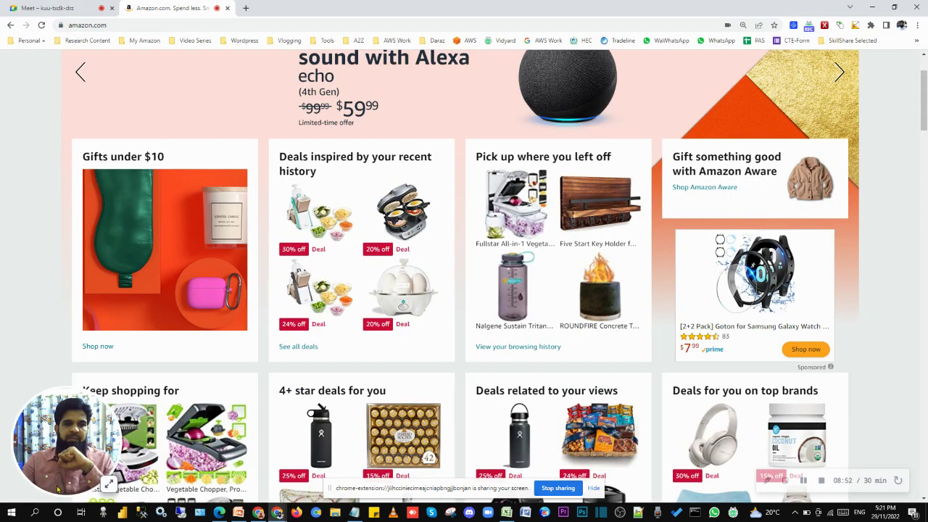
{"action": "left_click", "coordinate": [108, 485]}
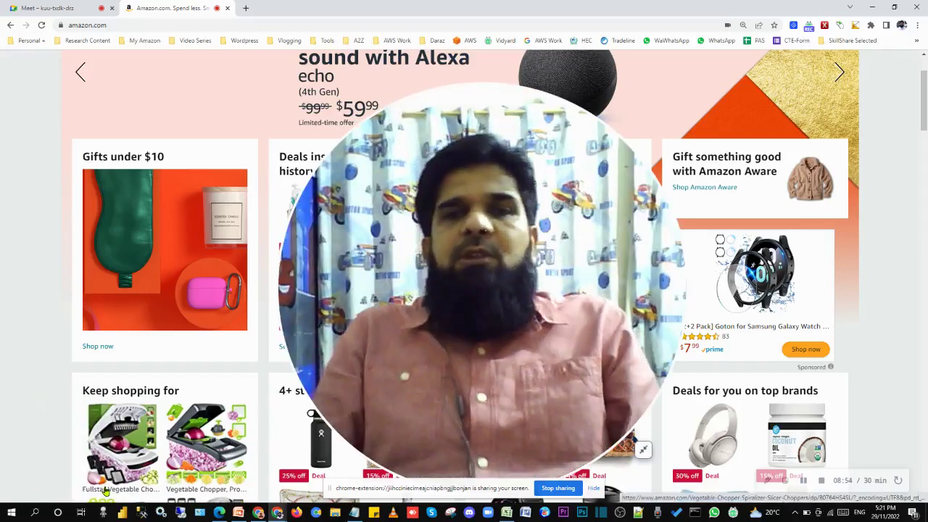